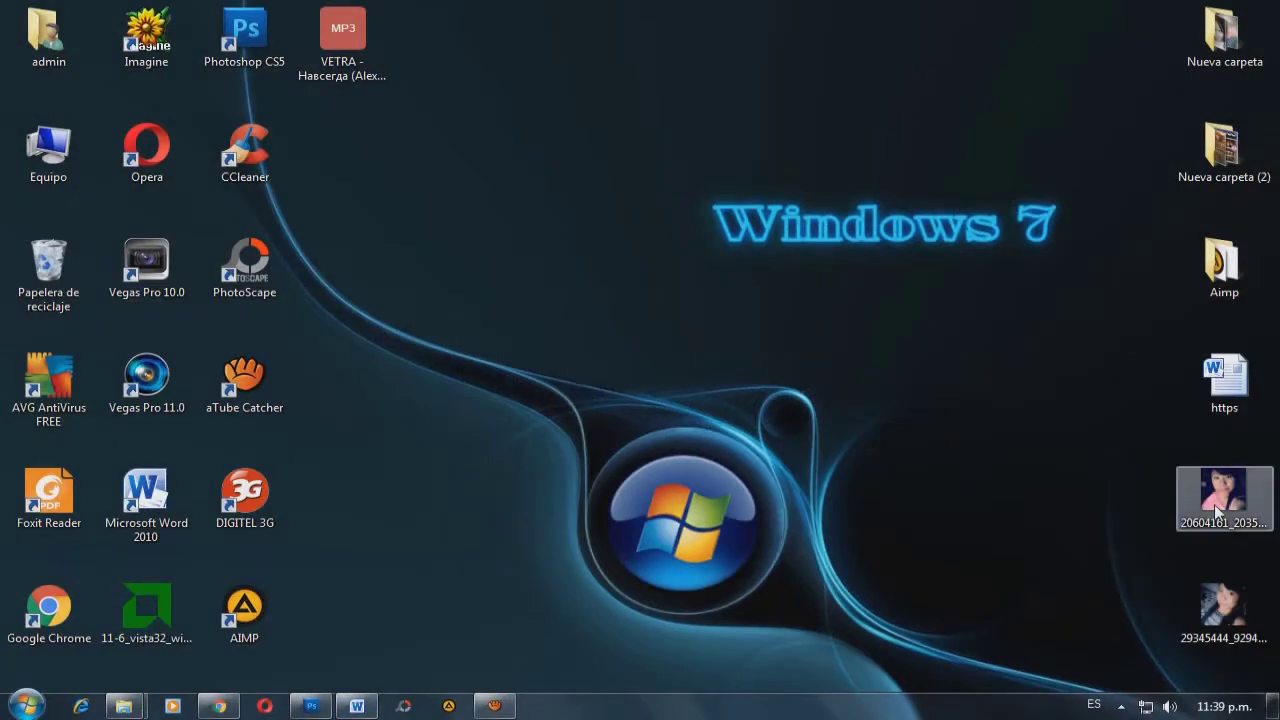
Open the portrait photo and add a new empty layer, Capa 1.
{"action": "mouse_move", "coordinate": [1218, 500]}
{"action": "left_mouse_down"}
{"action": "mouse_move", "coordinate": [740, 407]}
{"action": "mouse_move", "coordinate": [457, 425]}
{"action": "left_mouse_up"}
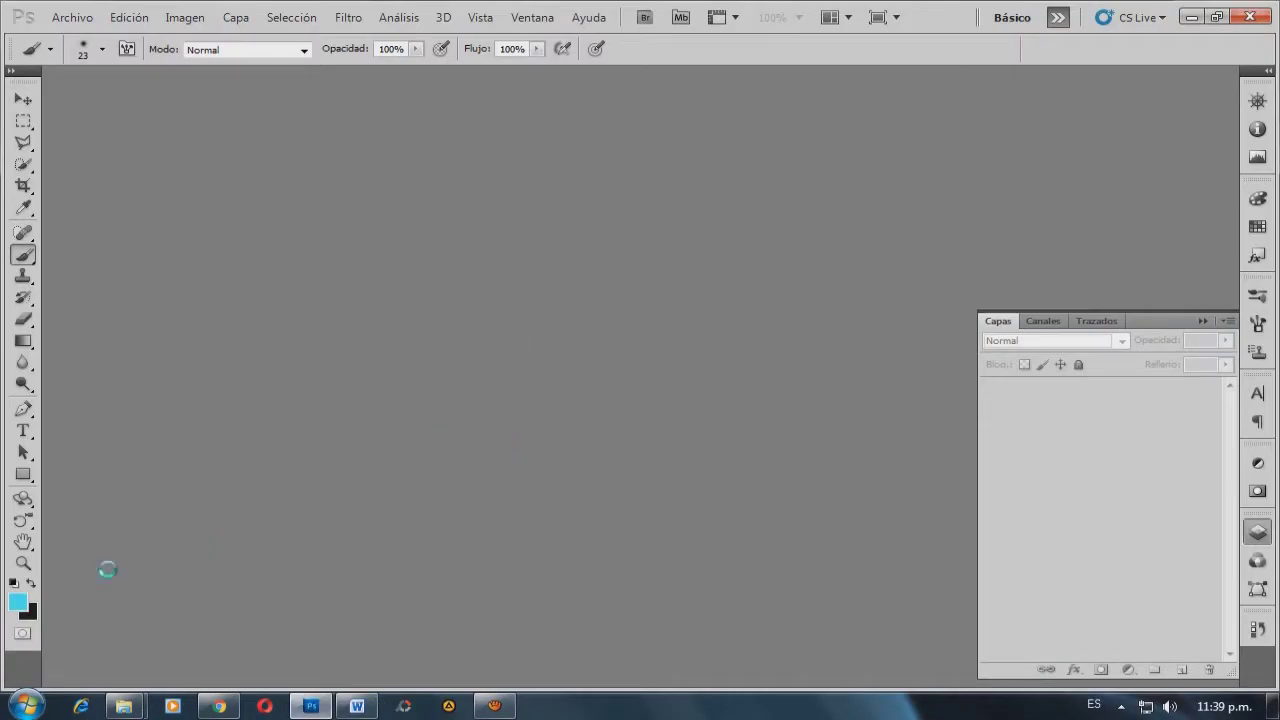
{"action": "mouse_move", "coordinate": [352, 80]}
{"action": "left_mouse_down"}
{"action": "mouse_move", "coordinate": [563, 162]}
{"action": "mouse_move", "coordinate": [560, 75]}
{"action": "left_mouse_up"}
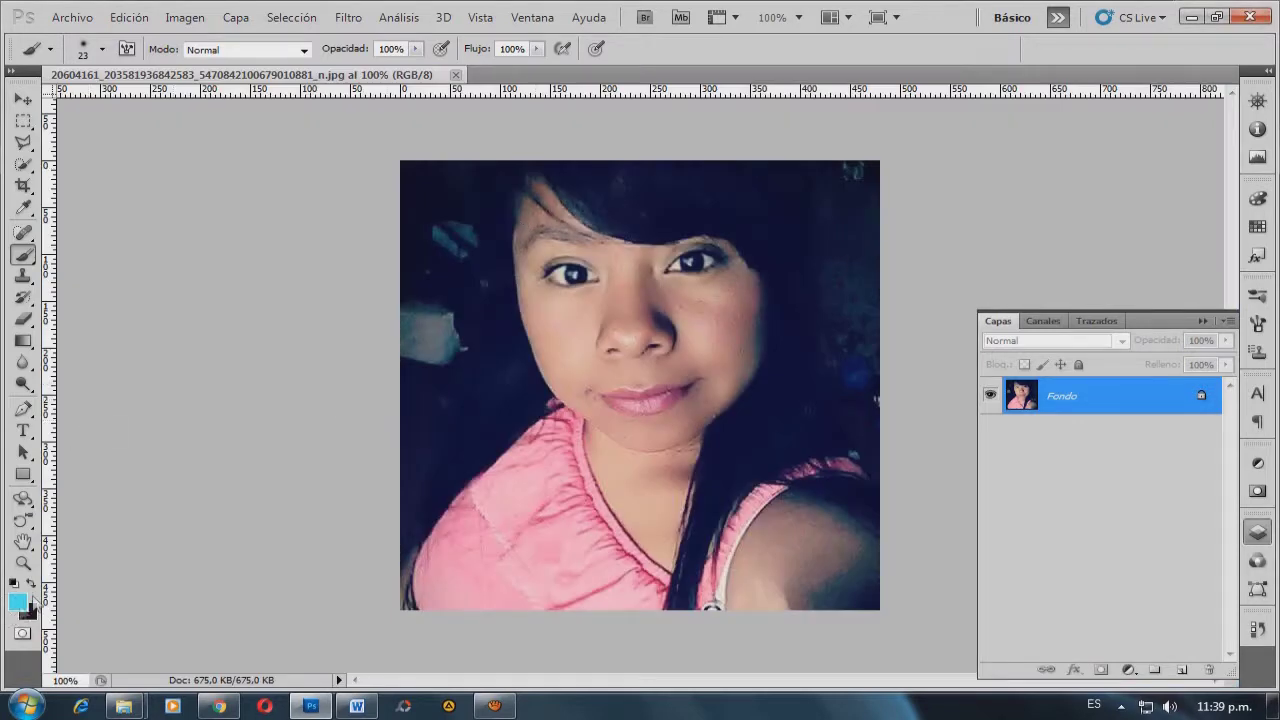
{"action": "left_click", "coordinate": [236, 17]}
{"action": "mouse_move", "coordinate": [260, 40]}
{"action": "left_click", "coordinate": [505, 38]}
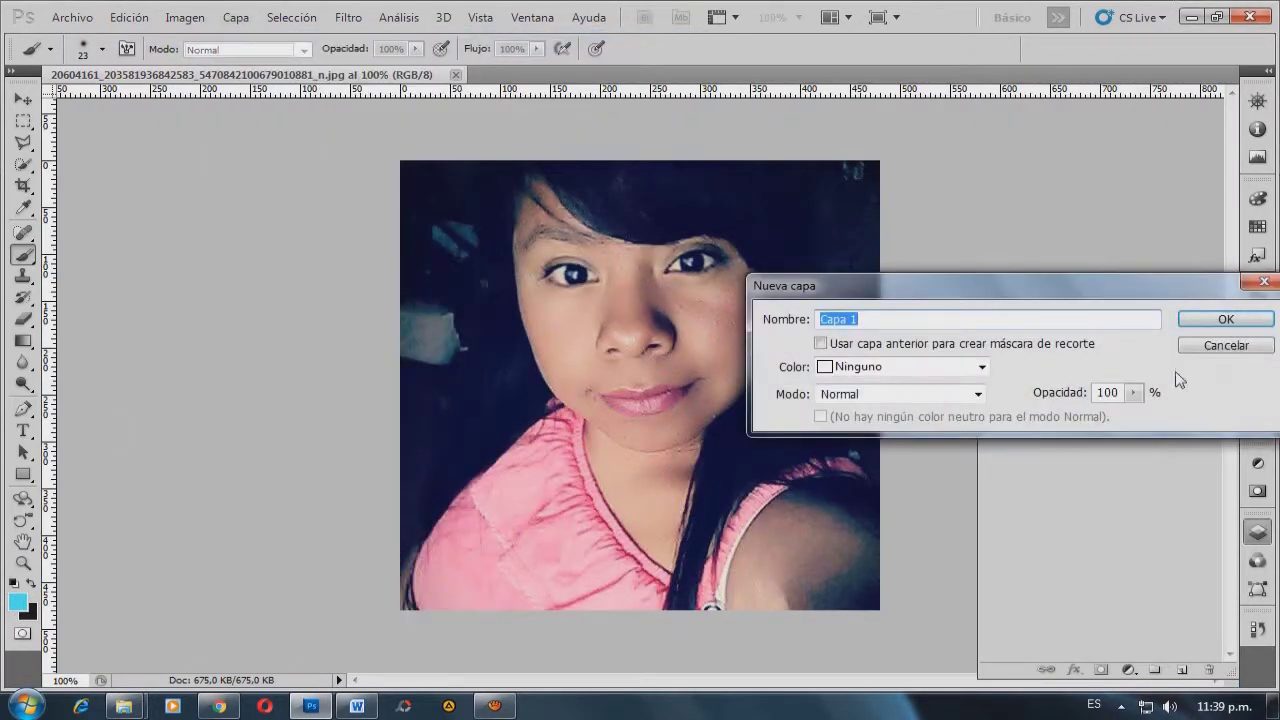
{"action": "left_click", "coordinate": [1225, 320]}
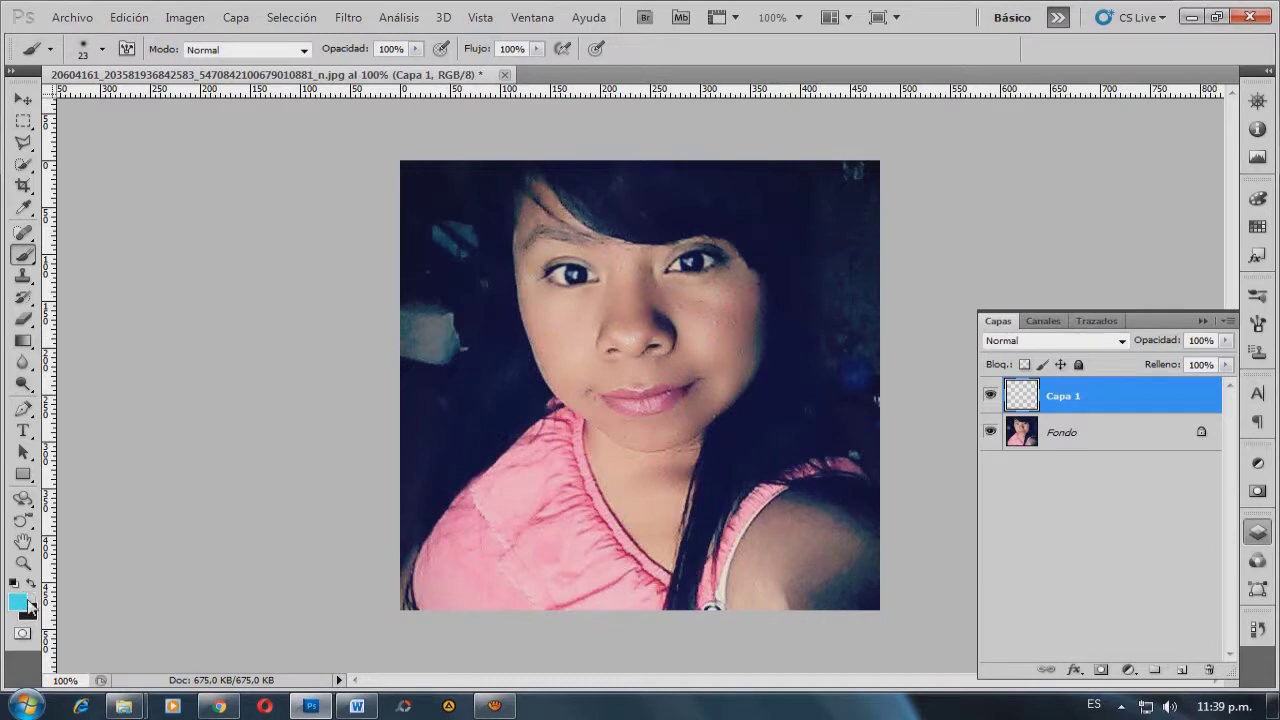
Zoom in and paint both irises bright cyan on Capa 1 with a soft brush.
{"action": "left_click", "coordinate": [27, 603]}
{"action": "left_click", "coordinate": [1100, 375]}
{"action": "scroll", "coordinate": [584, 343], "scroll_direction": "up", "scroll_amount": 3}
{"action": "scroll", "coordinate": [584, 343], "scroll_direction": "up", "scroll_amount": 3}
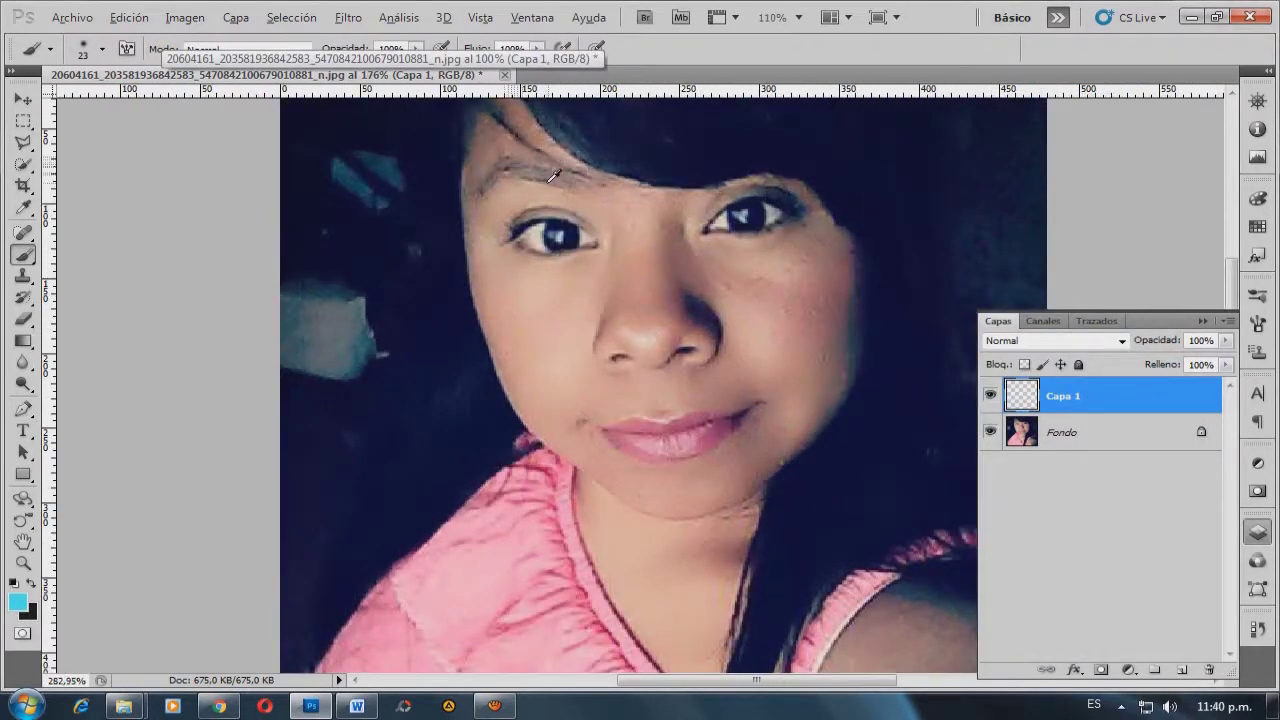
{"action": "scroll", "coordinate": [552, 176], "scroll_direction": "up", "scroll_amount": 3}
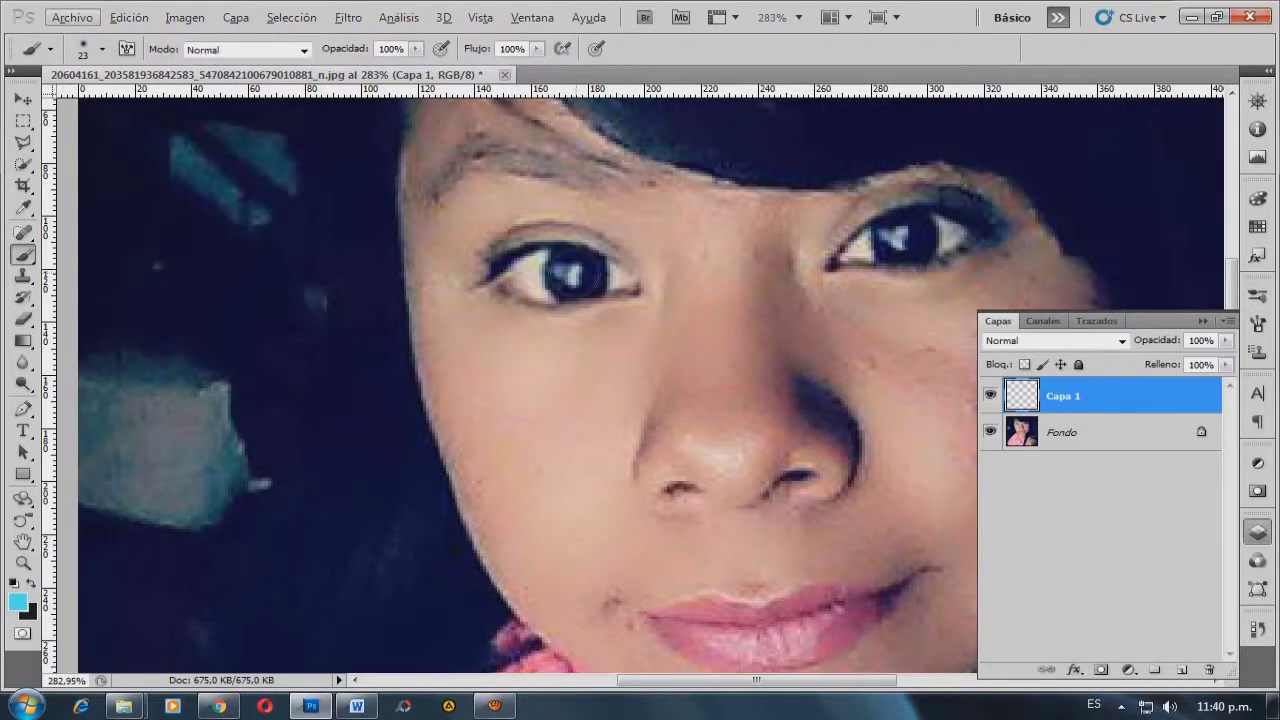
{"action": "left_click", "coordinate": [102, 49]}
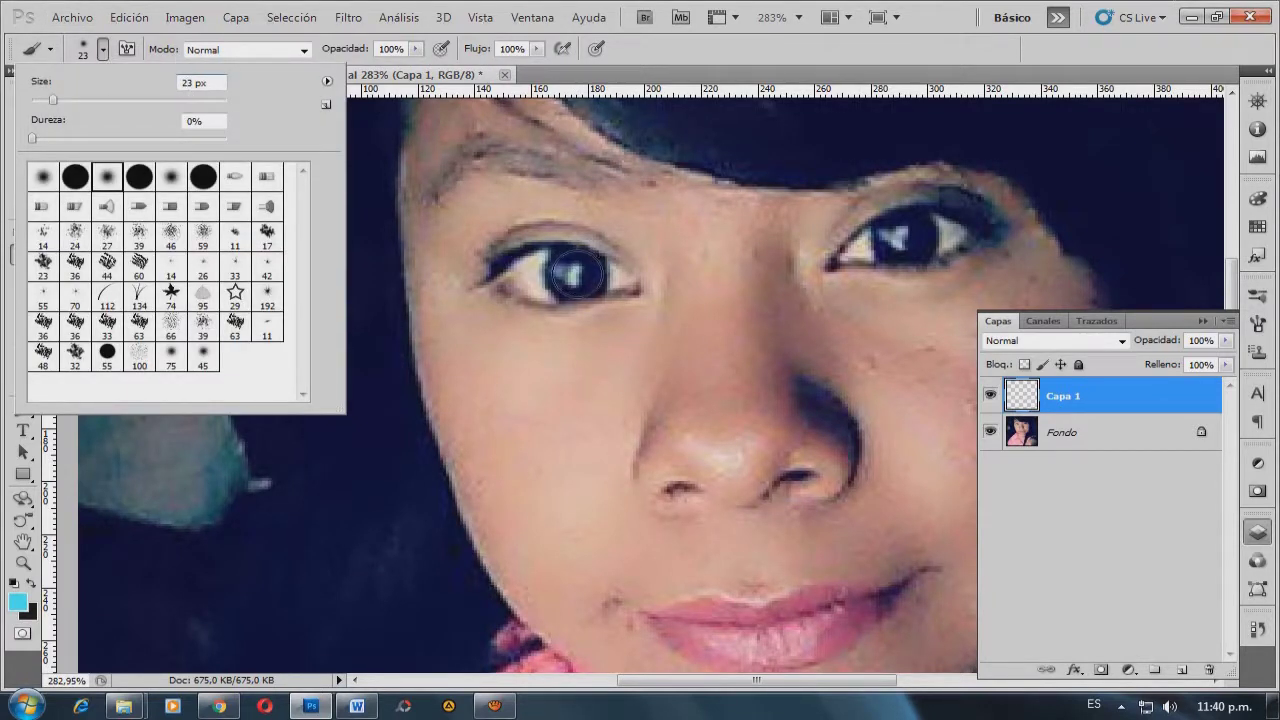
{"action": "left_click_drag", "start_coordinate": [573, 272], "coordinate": [600, 275]}
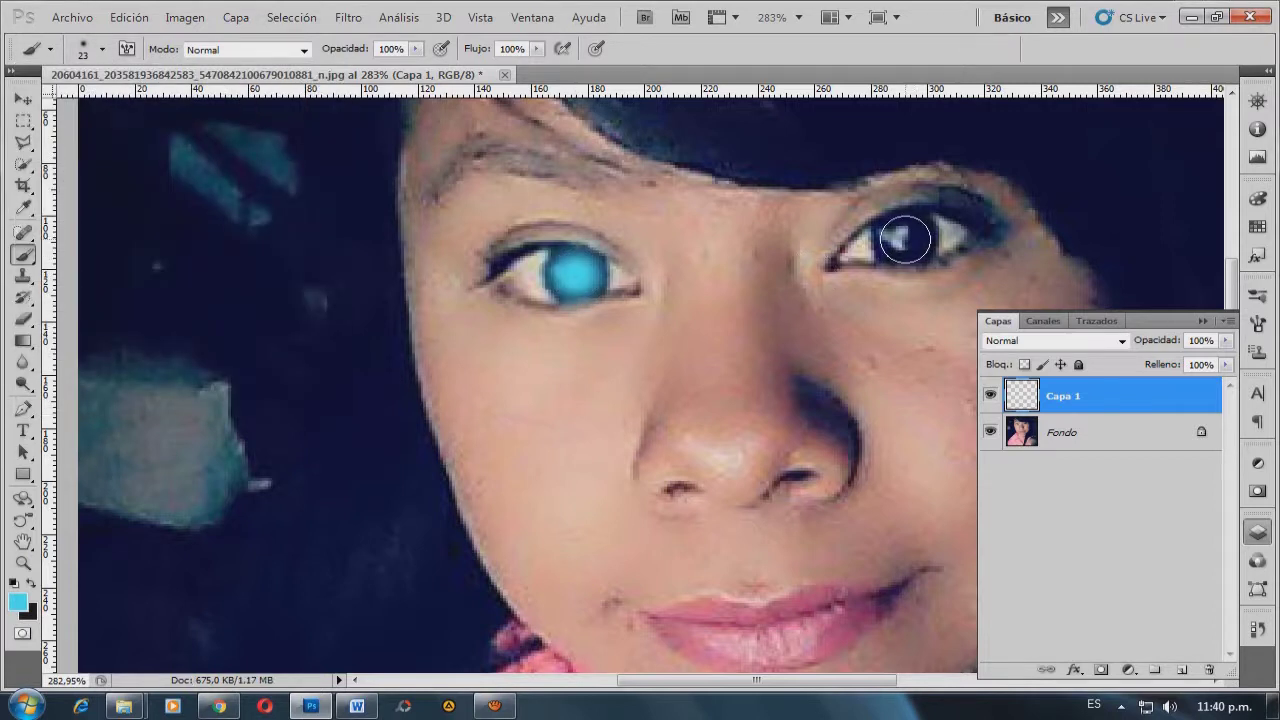
{"action": "left_click_drag", "start_coordinate": [905, 240], "coordinate": [907, 238]}
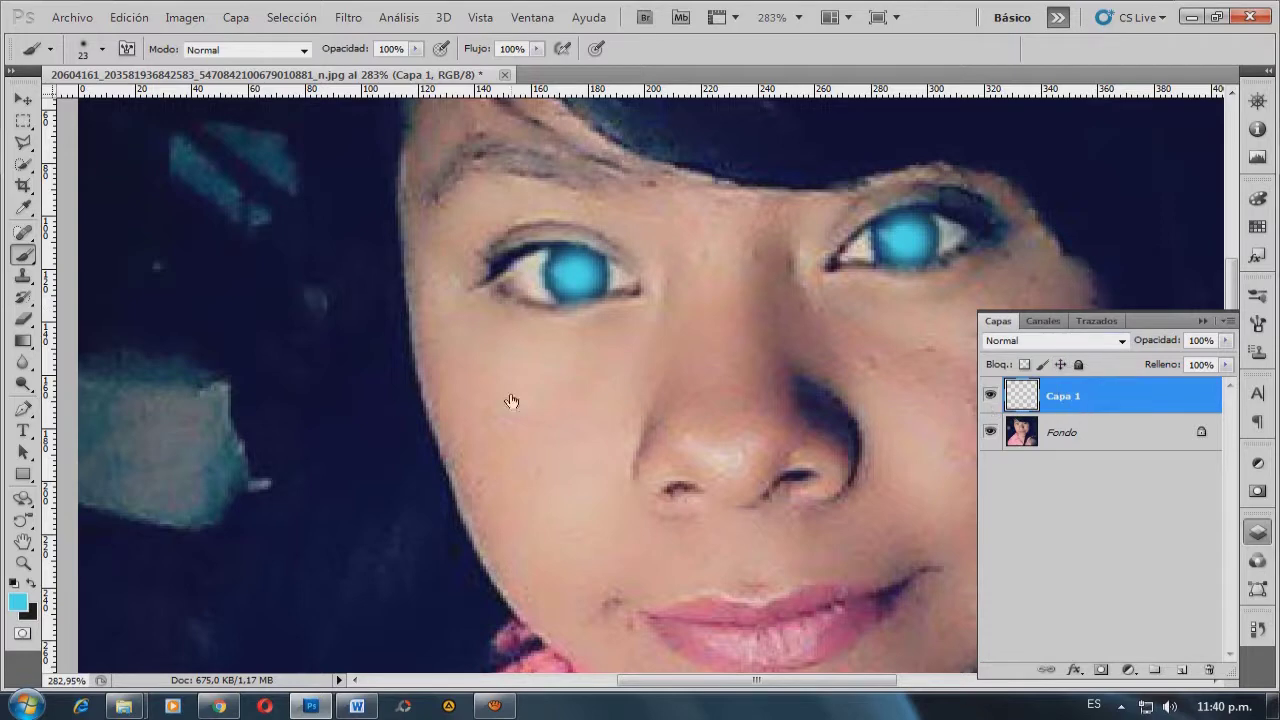
{"action": "left_click", "coordinate": [236, 18]}
Add a new layer, Capa 2, and shrink the brush size to 6 px.
{"action": "left_click", "coordinate": [530, 38]}
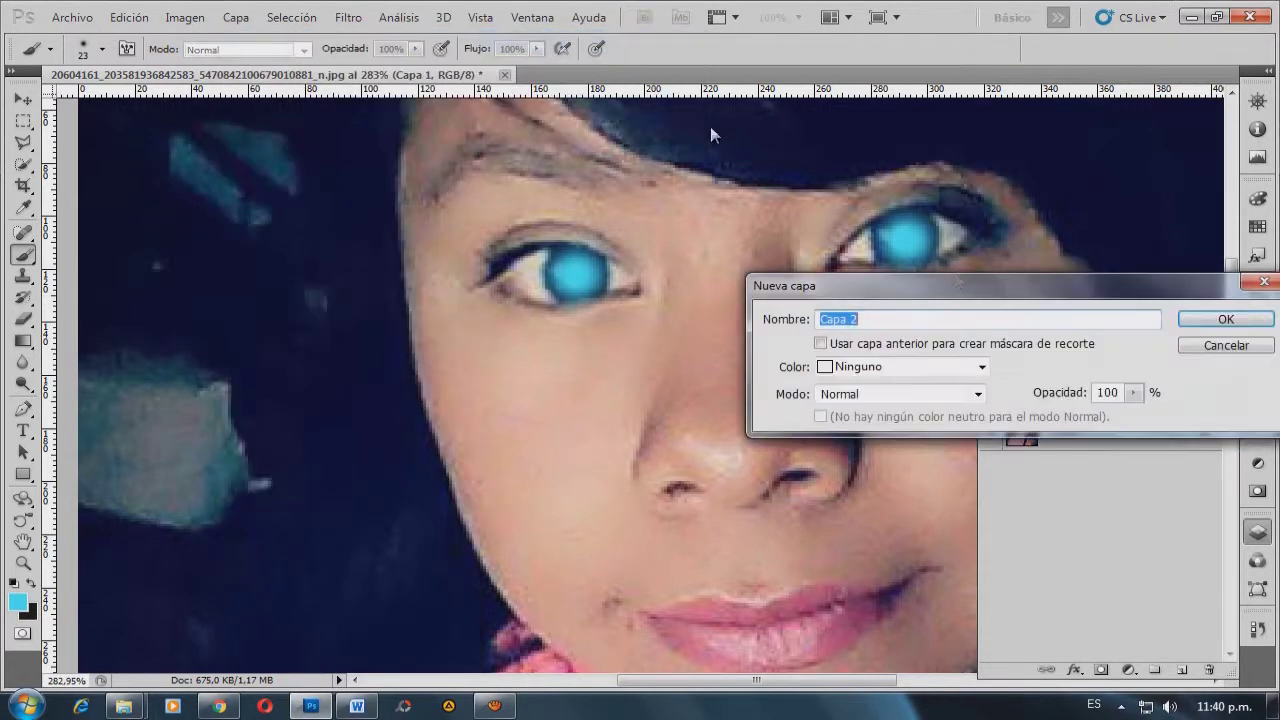
{"action": "left_click", "coordinate": [1208, 321]}
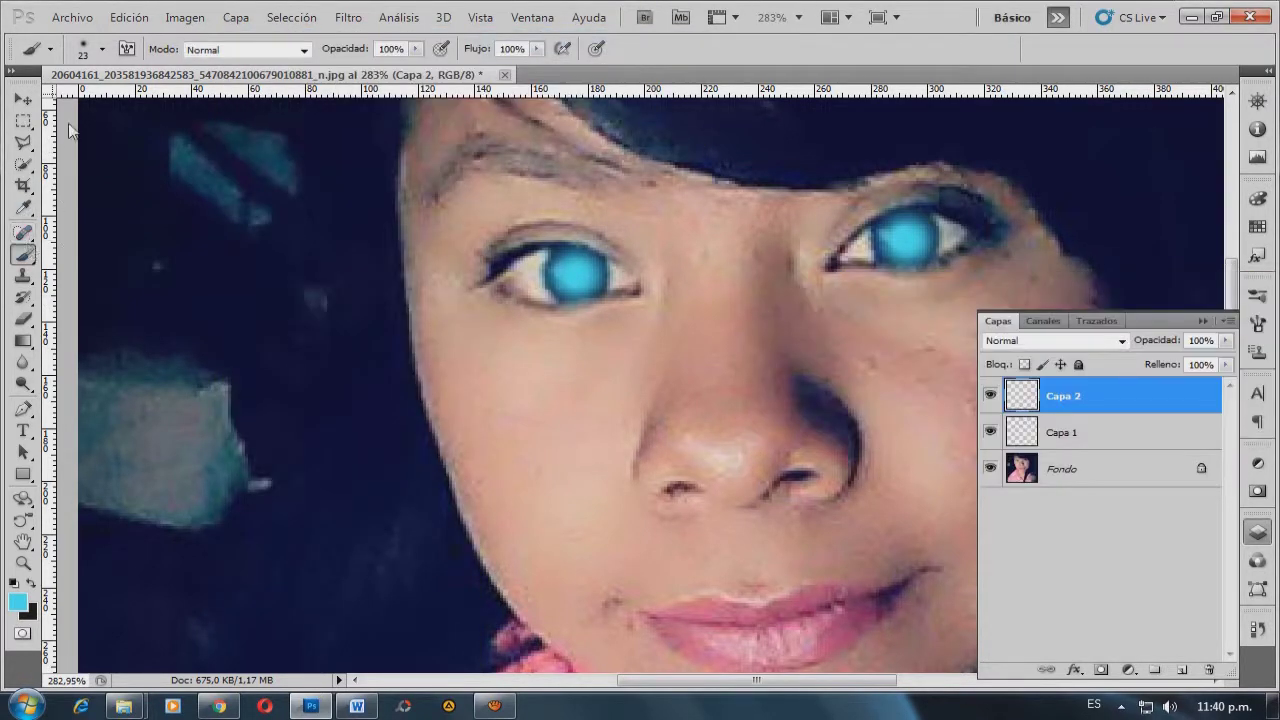
{"action": "left_click", "coordinate": [102, 50]}
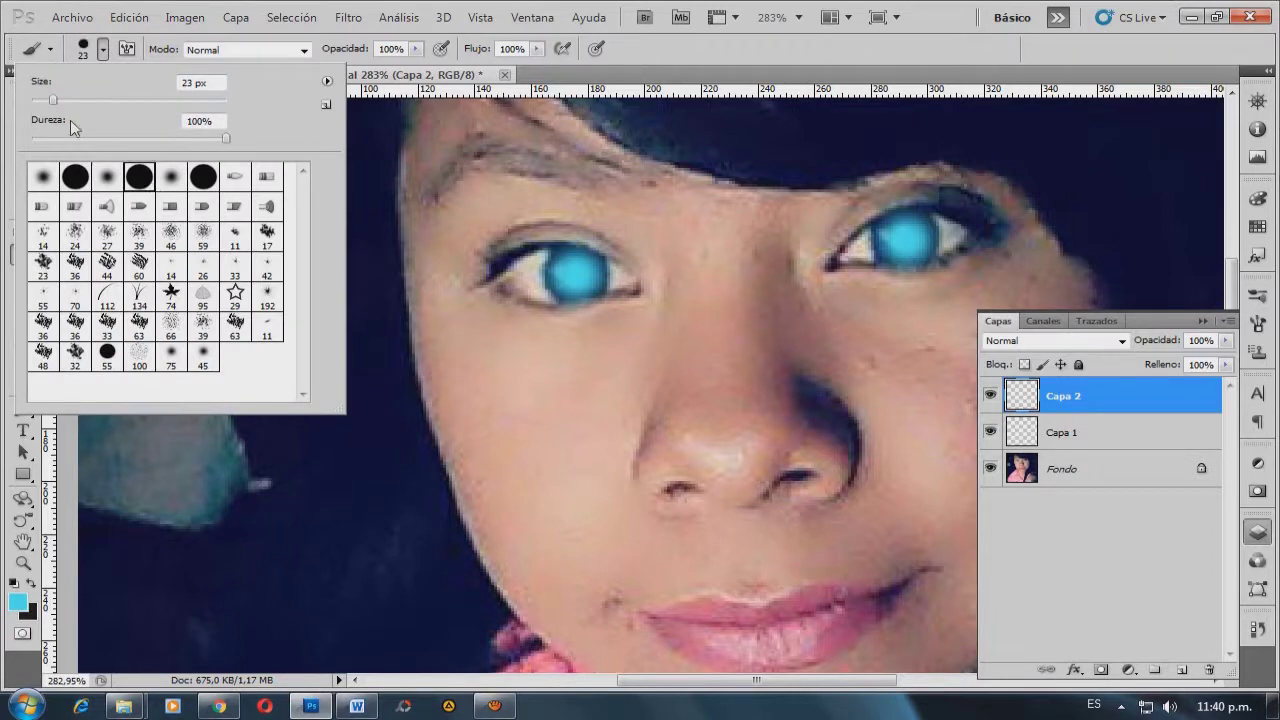
{"action": "left_click", "coordinate": [196, 82]}
{"action": "type", "text": "6"}
{"action": "key", "text": "Return"}
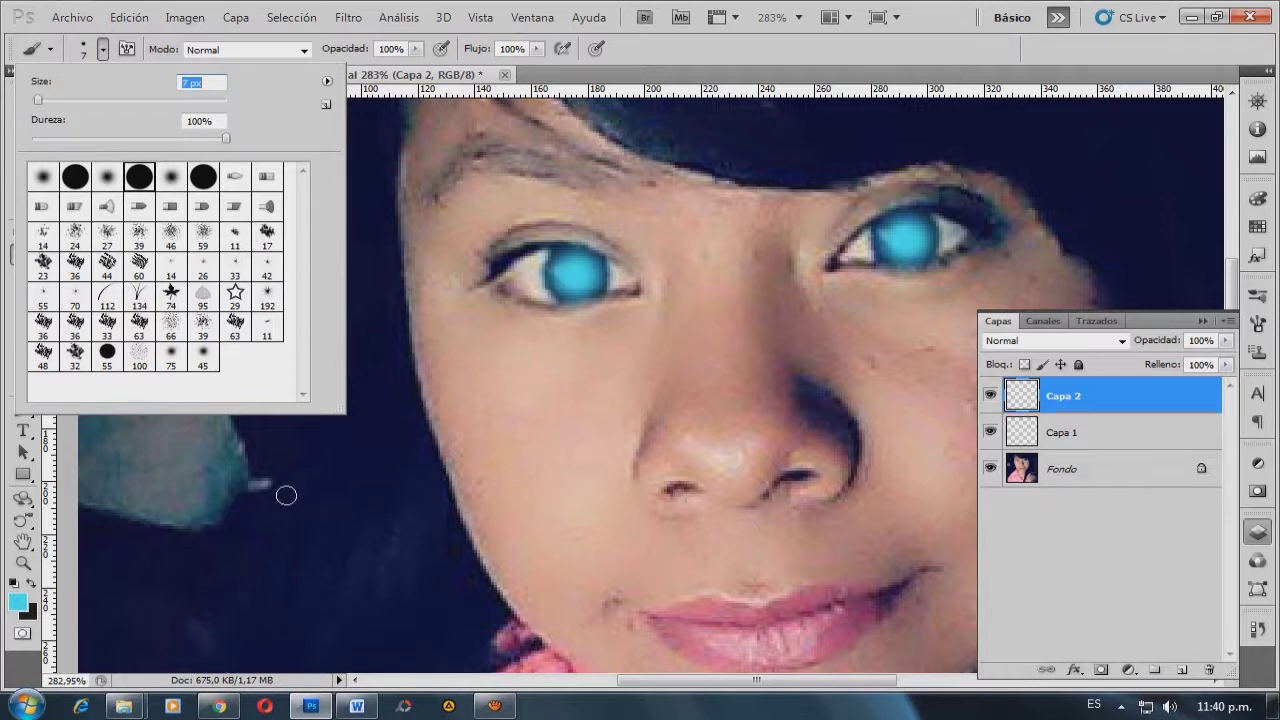
{"action": "key", "text": "Return"}
{"action": "scroll", "coordinate": [572, 266], "scroll_direction": "up", "scroll_amount": 1}
{"action": "scroll", "coordinate": [578, 265], "scroll_direction": "up", "scroll_amount": 2}
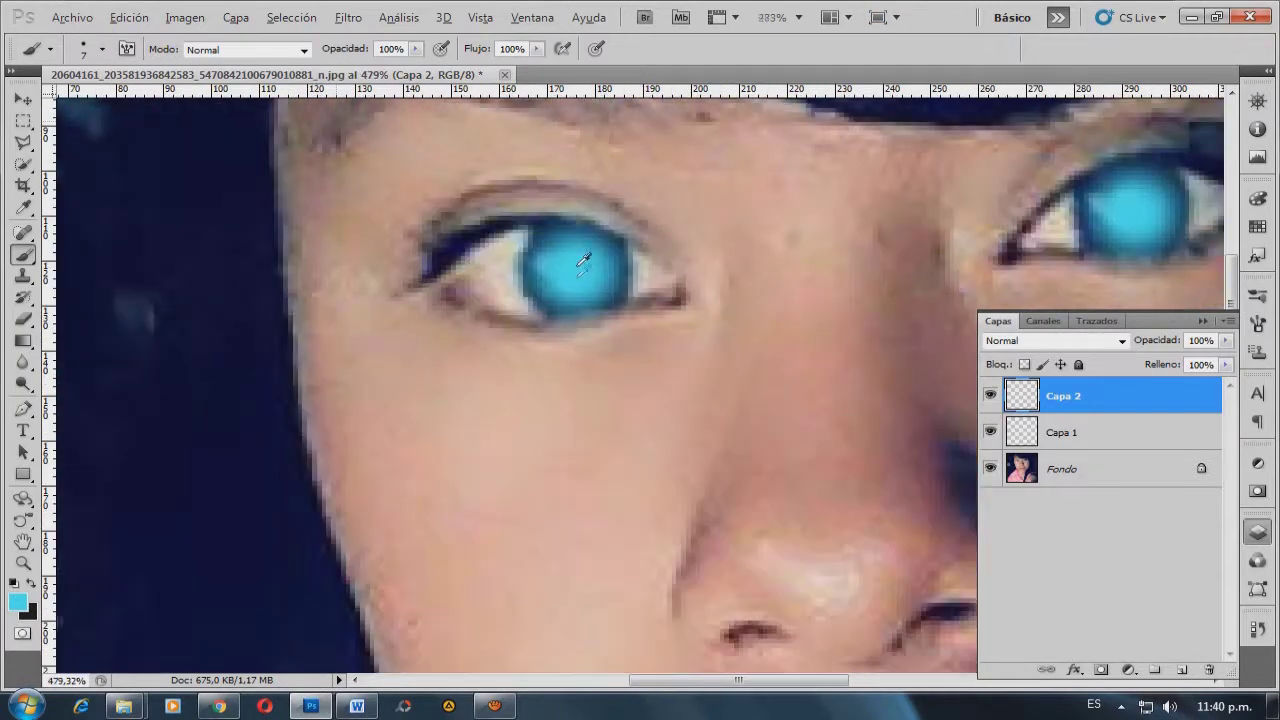
Switch to black and paint a pupil in the centre of each cyan iris.
{"action": "left_click", "coordinate": [574, 268]}
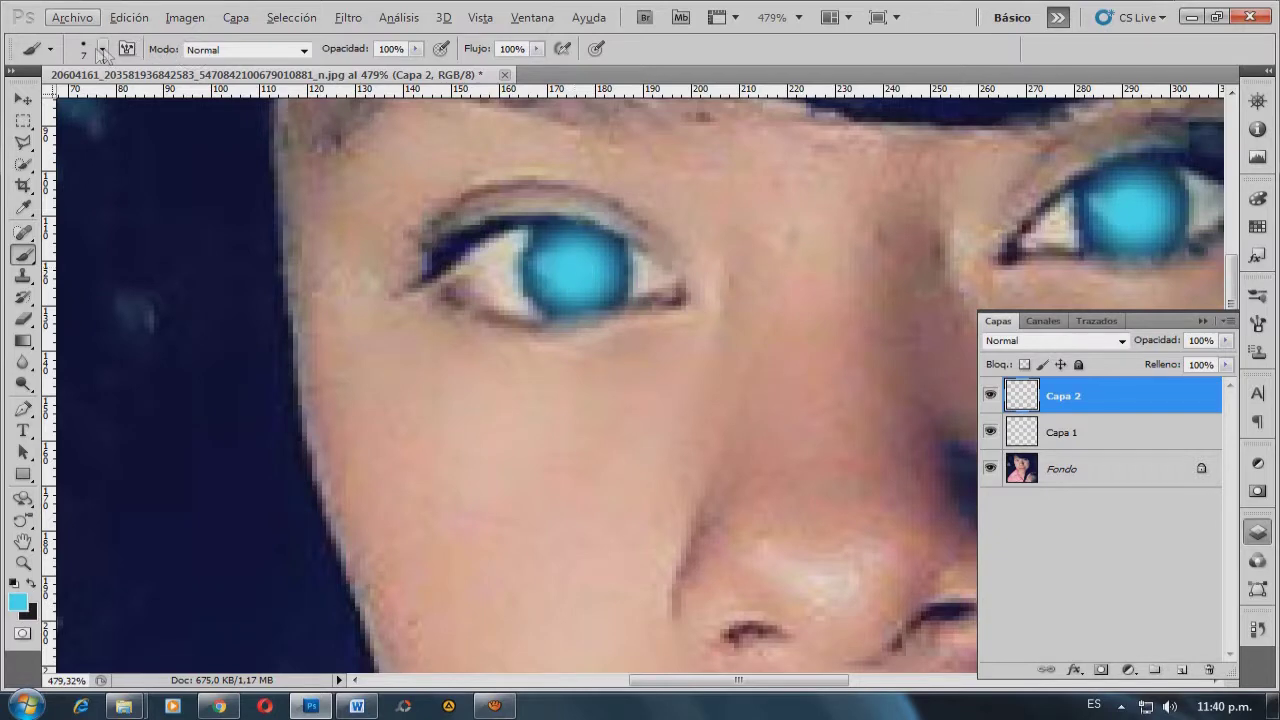
{"action": "left_click", "coordinate": [102, 49]}
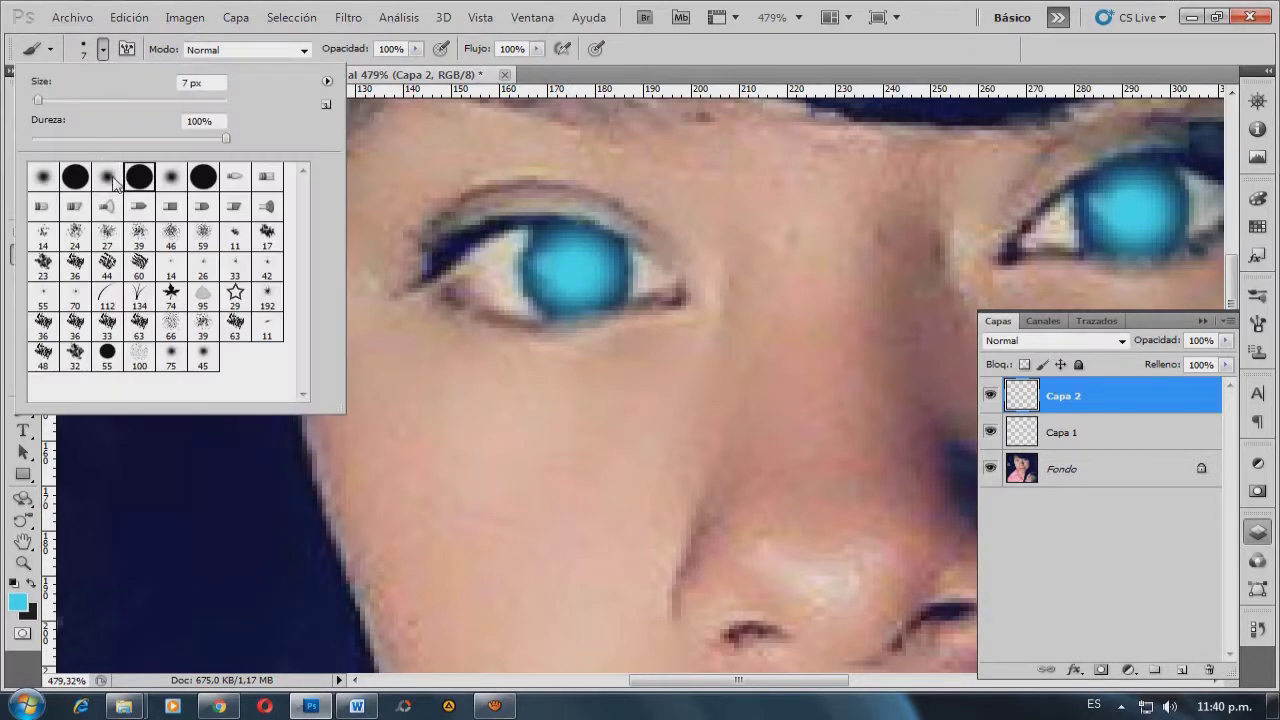
{"action": "left_click", "coordinate": [574, 268]}
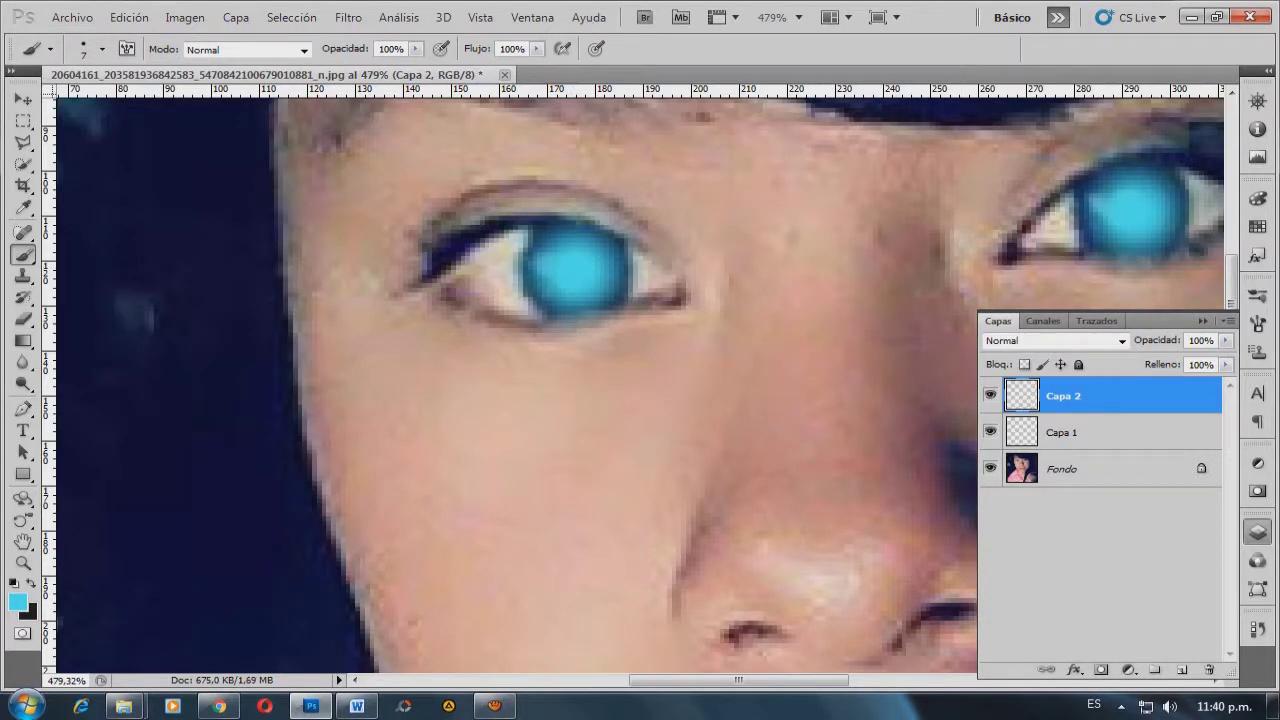
{"action": "key", "text": "x"}
{"action": "left_click", "coordinate": [572, 265]}
{"action": "left_click", "coordinate": [1136, 206]}
{"action": "scroll", "coordinate": [1136, 206], "scroll_direction": "down", "scroll_amount": 4}
Select the cyan iris layer Capa 1 and drop its opacity to 79%.
{"action": "scroll", "coordinate": [1136, 206], "scroll_direction": "down", "scroll_amount": 2}
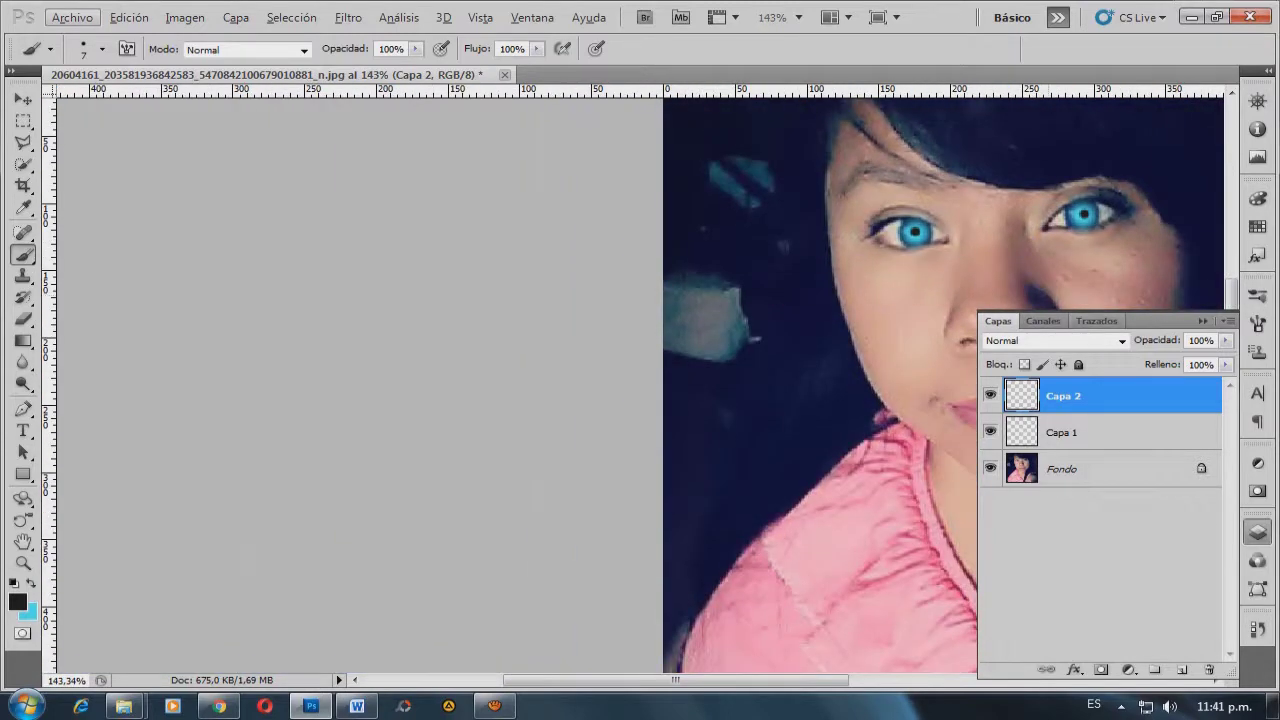
{"action": "left_click_drag", "start_coordinate": [737, 680], "coordinate": [861, 680]}
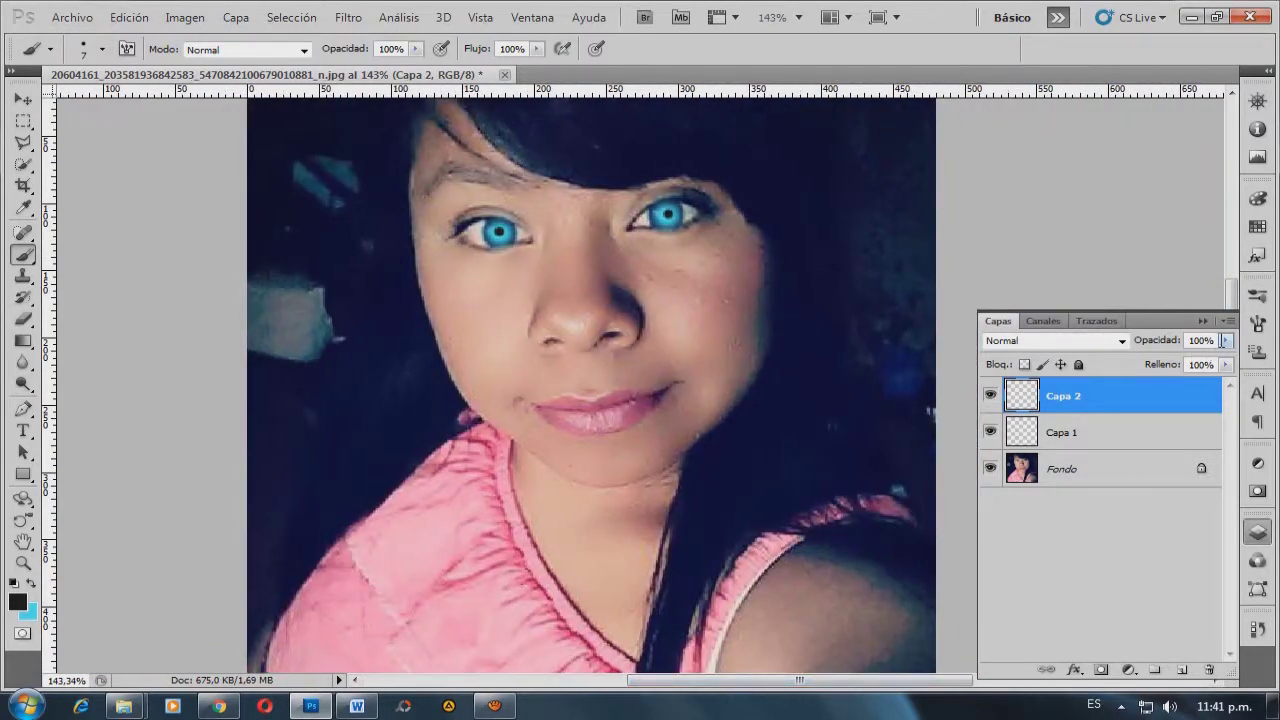
{"action": "left_click", "coordinate": [1090, 432]}
{"action": "left_click", "coordinate": [1226, 340]}
{"action": "left_click_drag", "start_coordinate": [1220, 366], "coordinate": [1213, 368]}
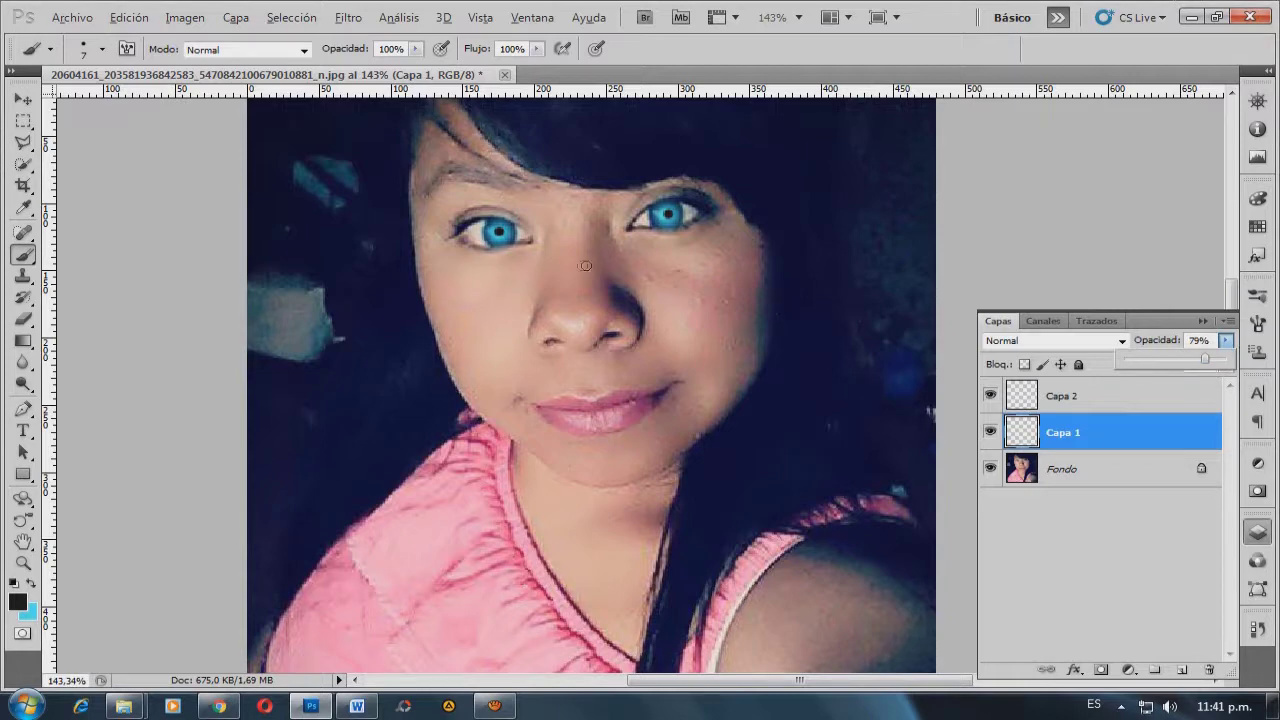
{"action": "scroll", "coordinate": [585, 266], "scroll_direction": "up", "scroll_amount": 1}
{"action": "scroll", "coordinate": [585, 266], "scroll_direction": "up", "scroll_amount": 2}
{"action": "scroll", "coordinate": [585, 266], "scroll_direction": "up", "scroll_amount": 1}
{"action": "scroll", "coordinate": [585, 266], "scroll_direction": "up", "scroll_amount": 1}
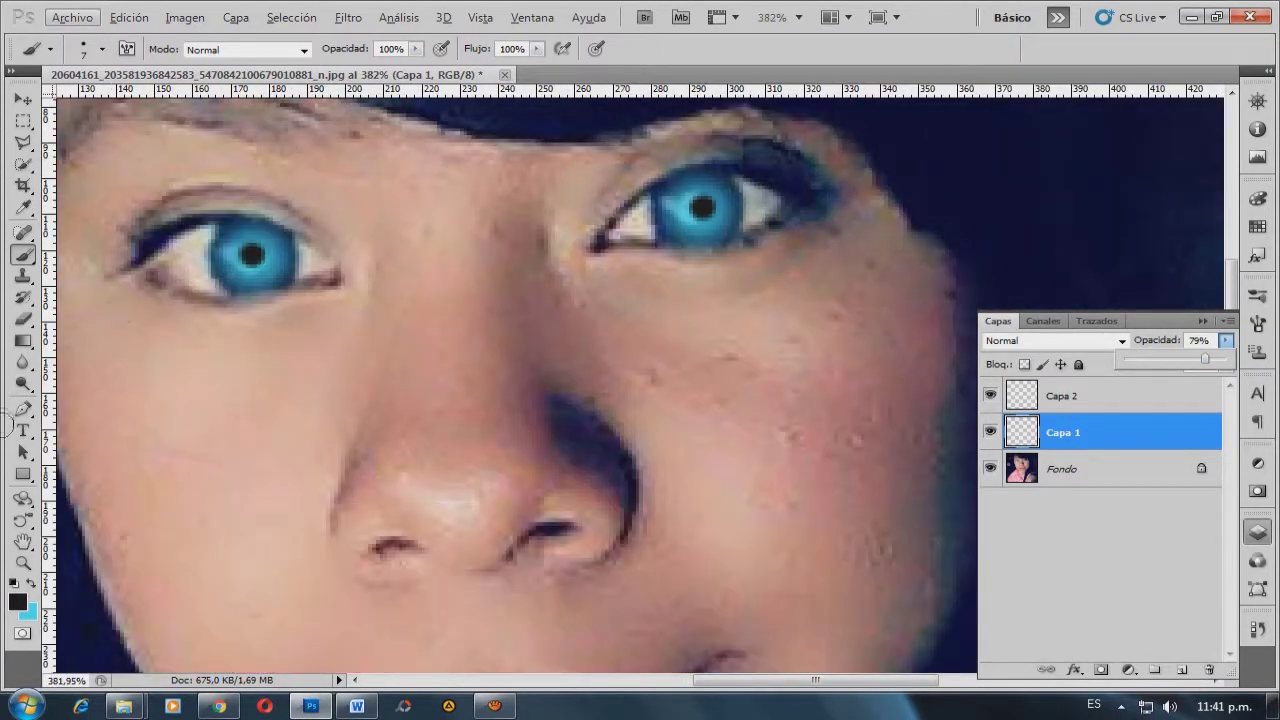
{"action": "left_click", "coordinate": [23, 318]}
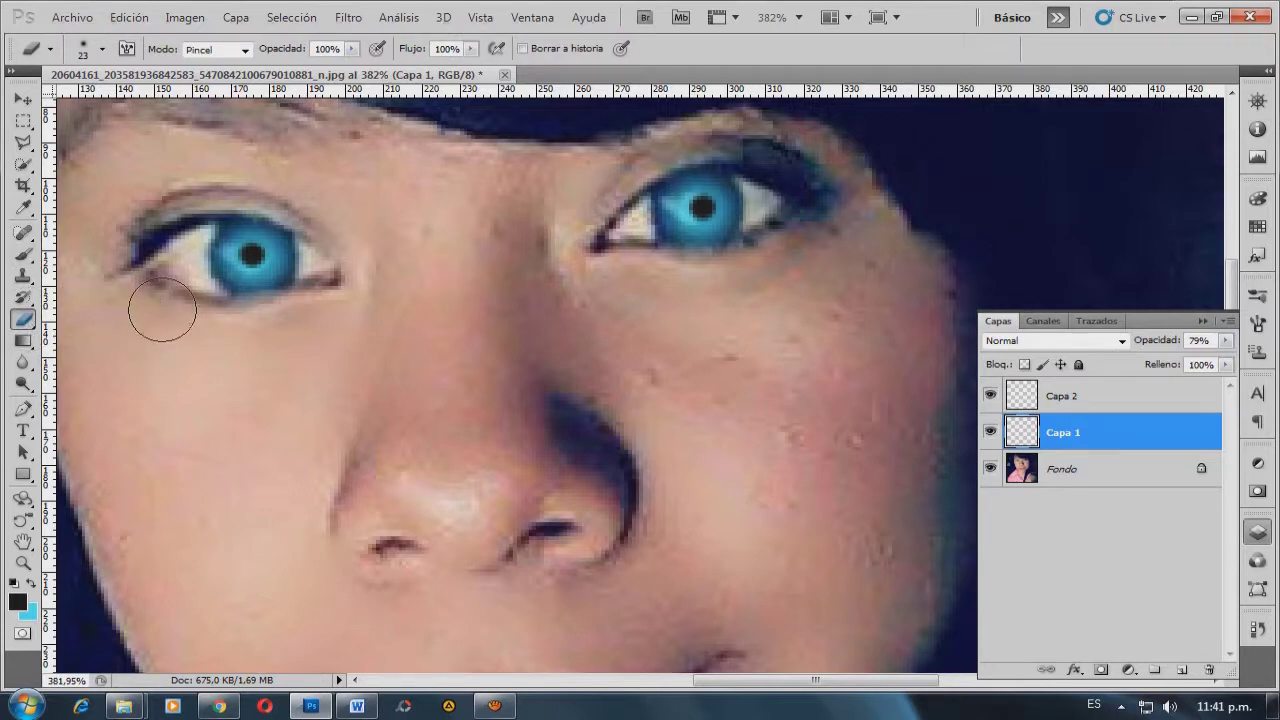
Erase stray cyan around the irises with a 17 px eraser, then fit the photo on screen.
{"action": "left_click", "coordinate": [102, 48]}
{"action": "scroll", "coordinate": [340, 88], "scroll_direction": "down", "scroll_amount": 1}
{"action": "scroll", "coordinate": [340, 88], "scroll_direction": "up", "scroll_amount": 1}
{"action": "type", "text": "17"}
{"action": "key", "text": "Return"}
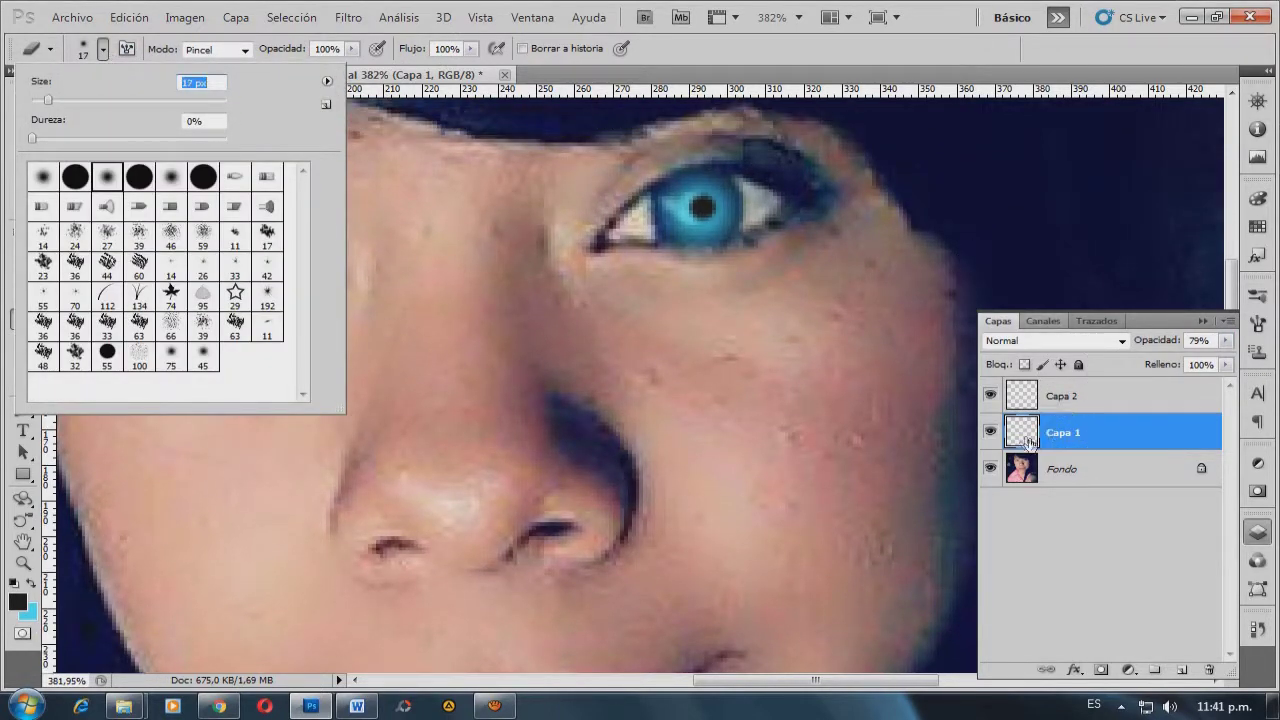
{"action": "left_click", "coordinate": [803, 157]}
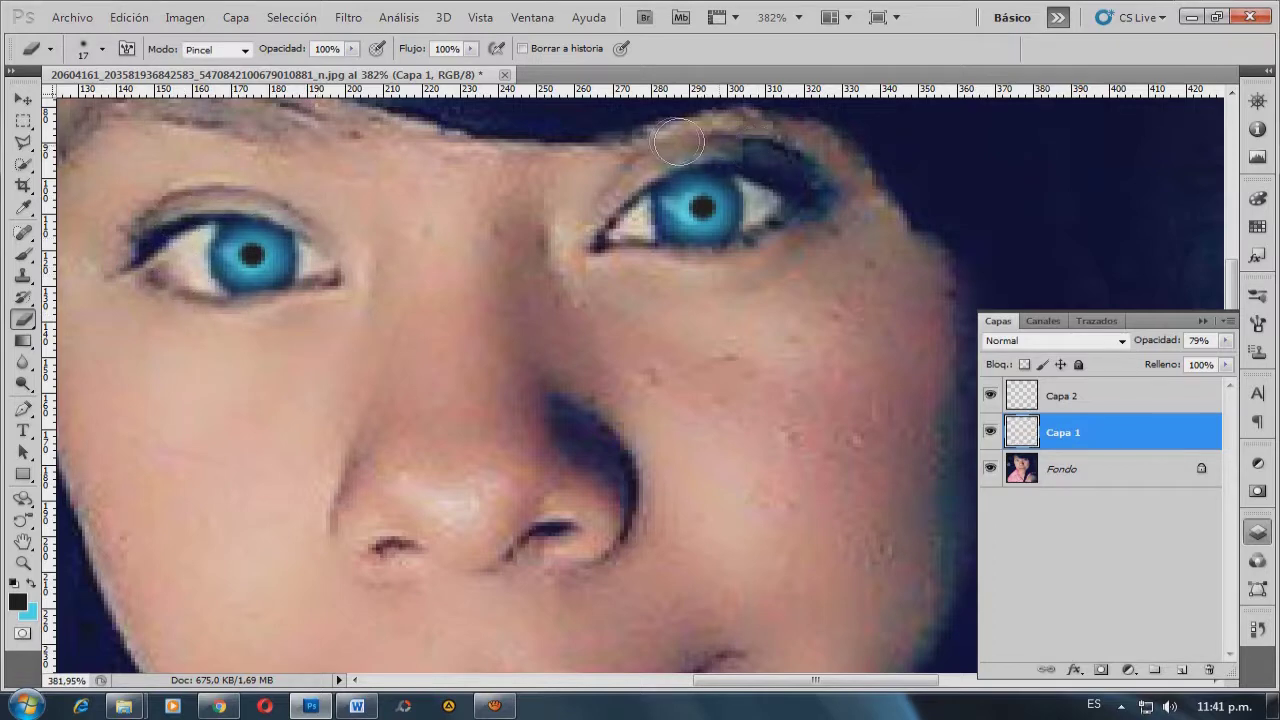
{"action": "key", "text": "ctrl+0"}
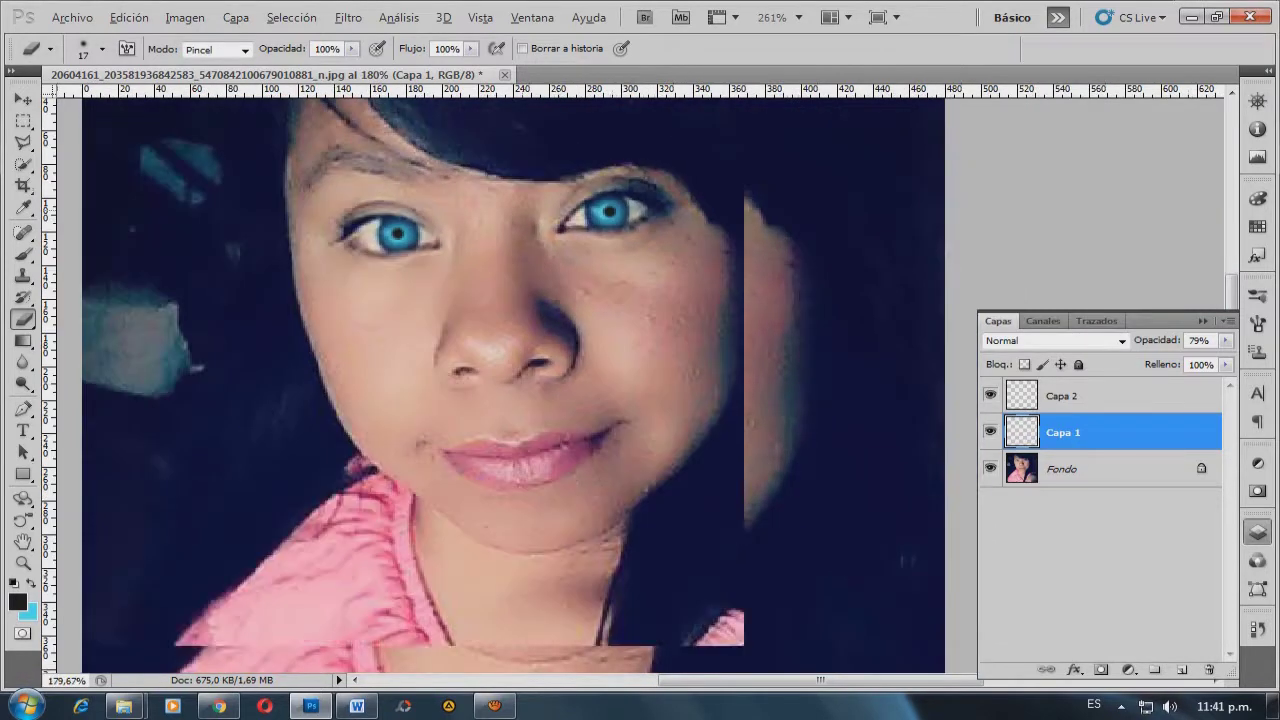
{"action": "scroll", "coordinate": [645, 400], "scroll_direction": "down", "scroll_amount": 1}
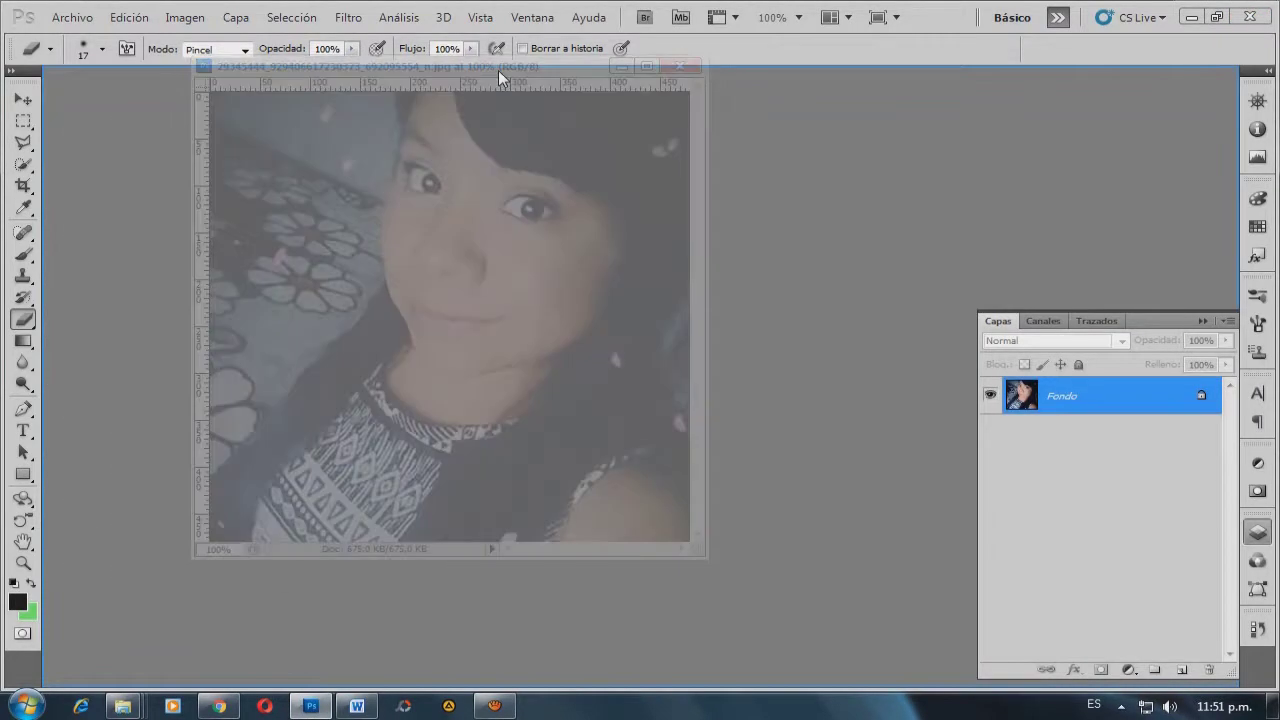
Dock the second photo as a tab, make green the foreground colour and add layer Capa 1.
{"action": "left_click_drag", "start_coordinate": [450, 120], "coordinate": [500, 75]}
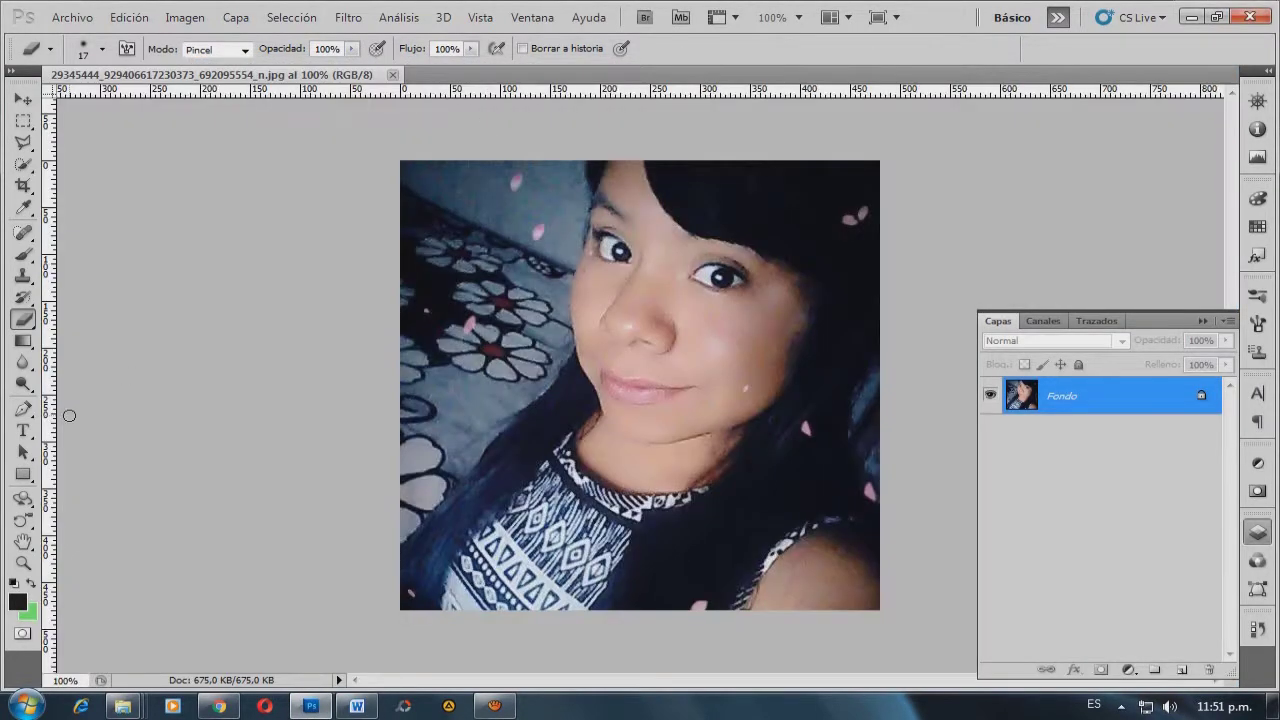
{"action": "left_click", "coordinate": [28, 582]}
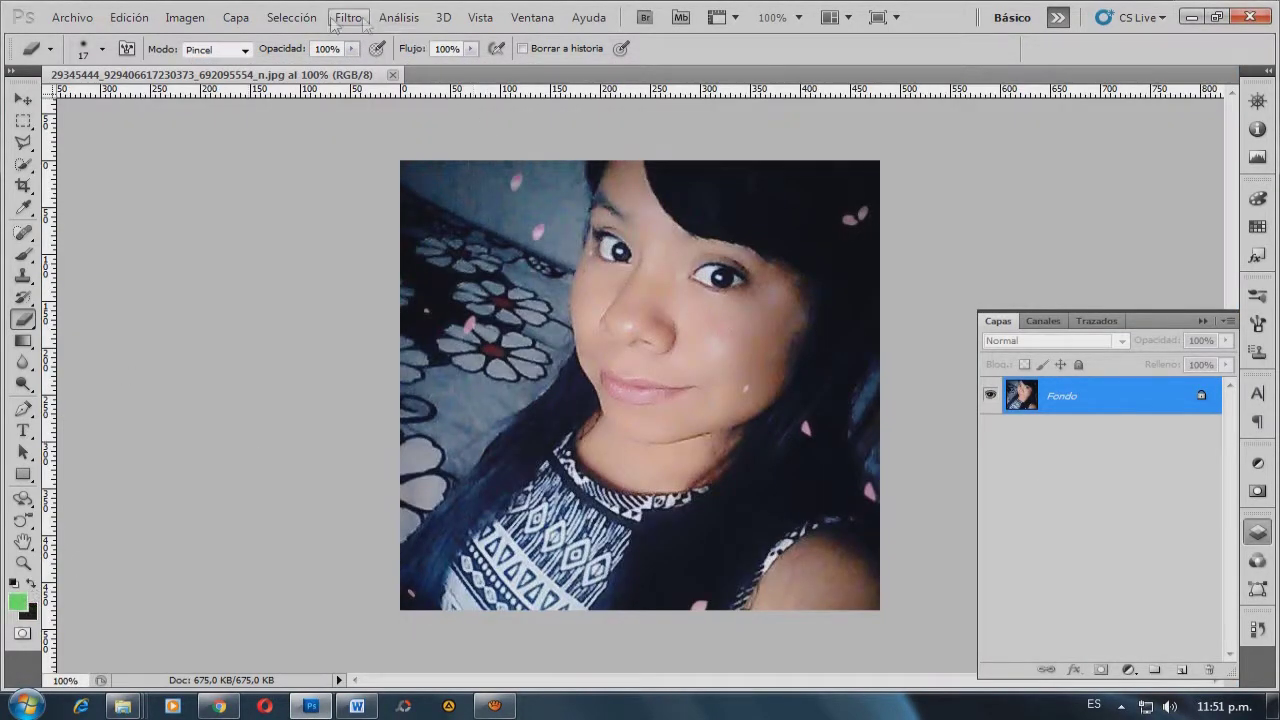
{"action": "left_click", "coordinate": [236, 17]}
{"action": "left_click", "coordinate": [505, 34]}
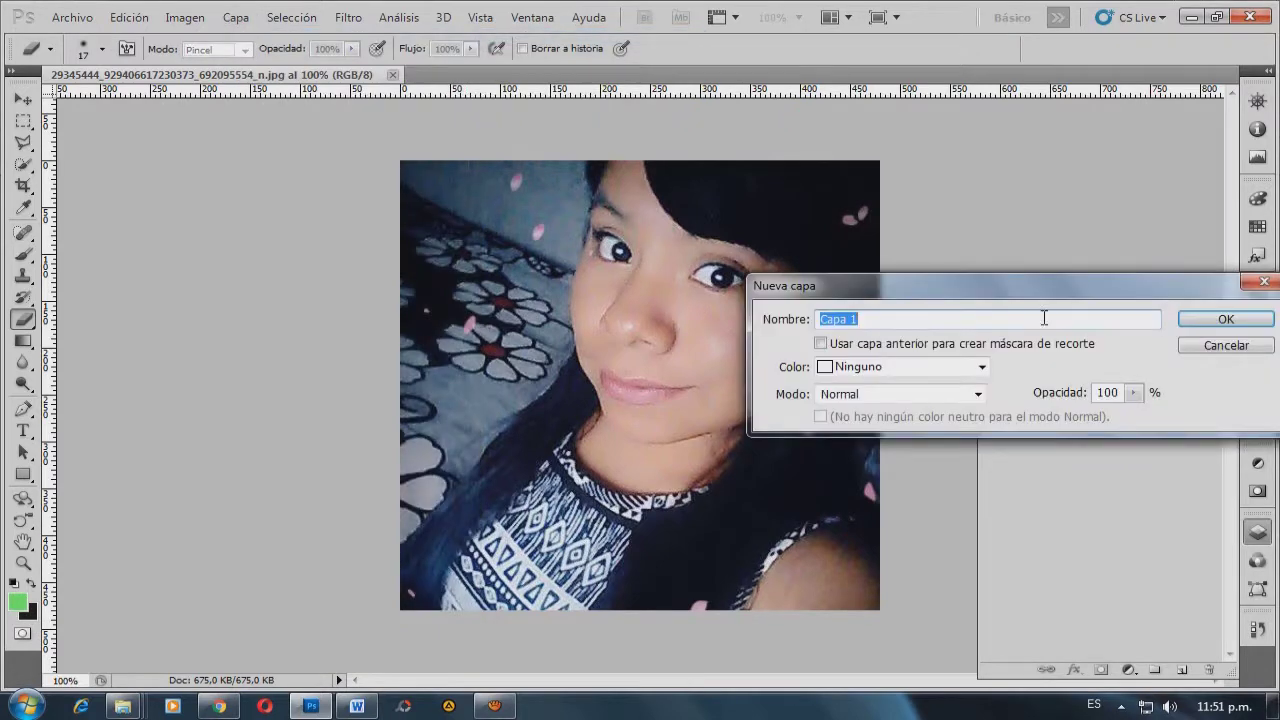
{"action": "left_click", "coordinate": [1194, 322]}
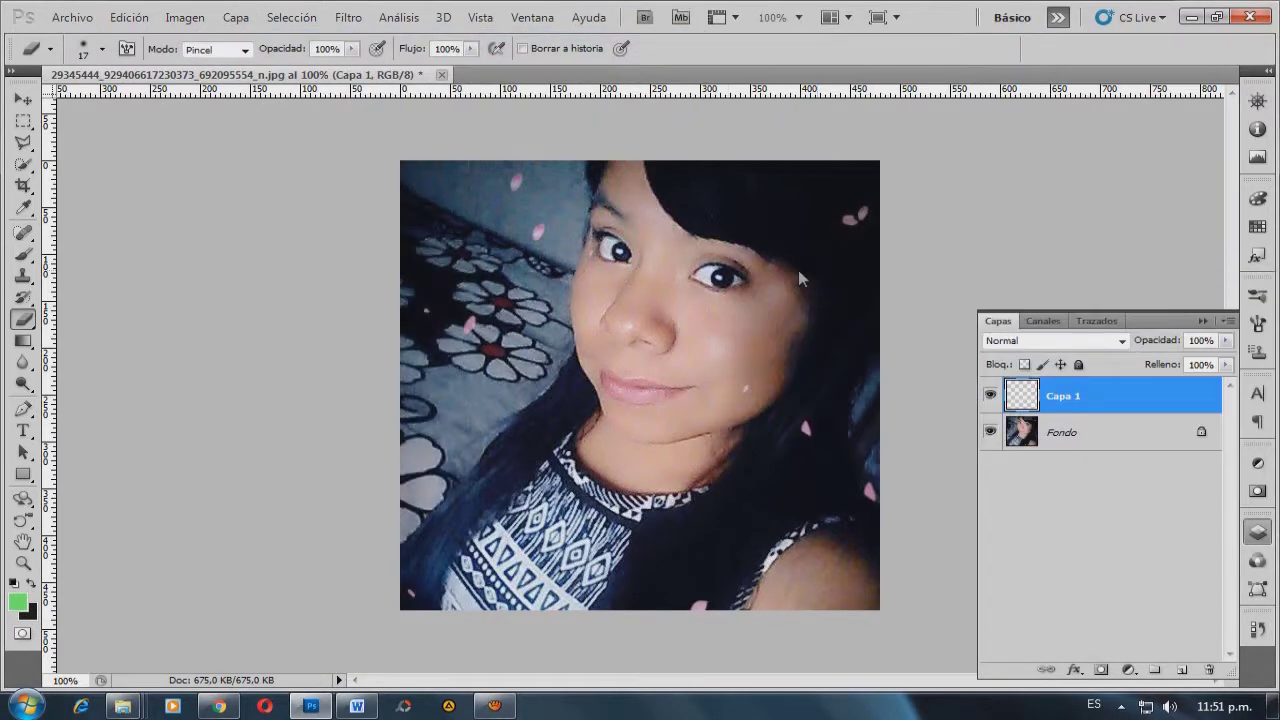
Enlarge the brush slightly and zoom in on the face.
{"action": "left_click", "coordinate": [101, 49]}
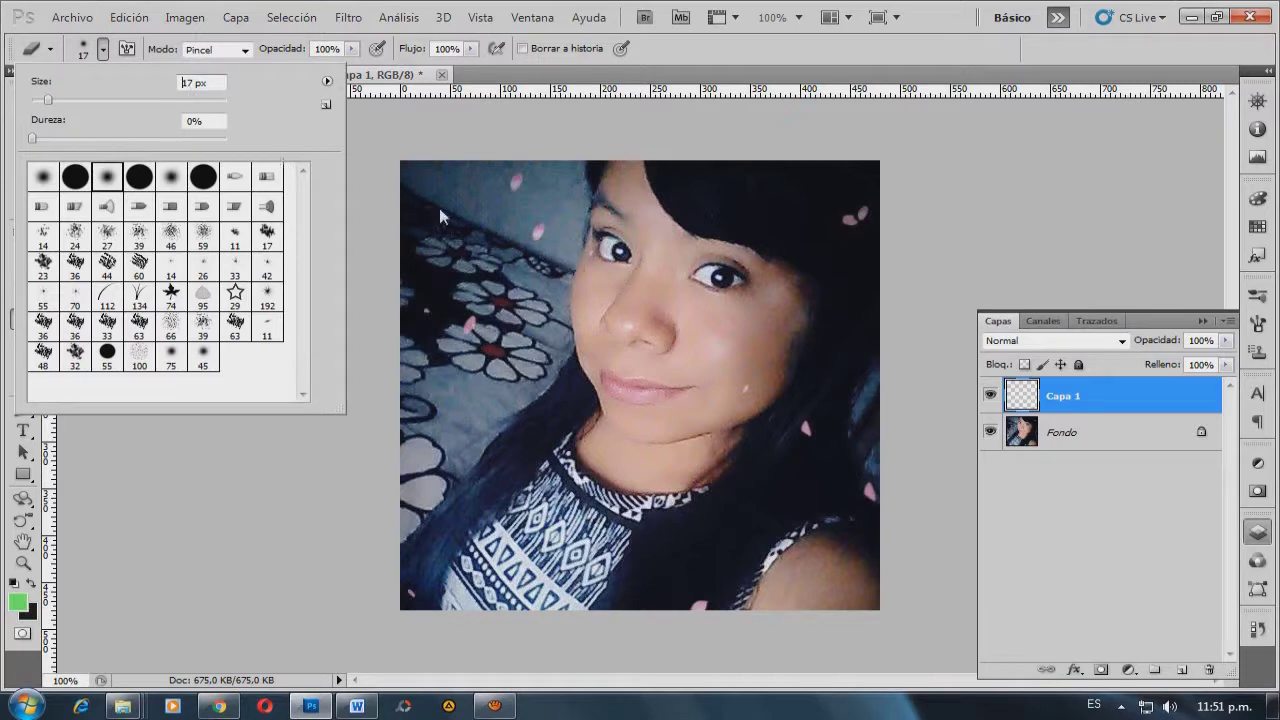
{"action": "key", "text": "Up"}
{"action": "key", "text": "Return"}
{"action": "key", "text": "ctrl+plus"}
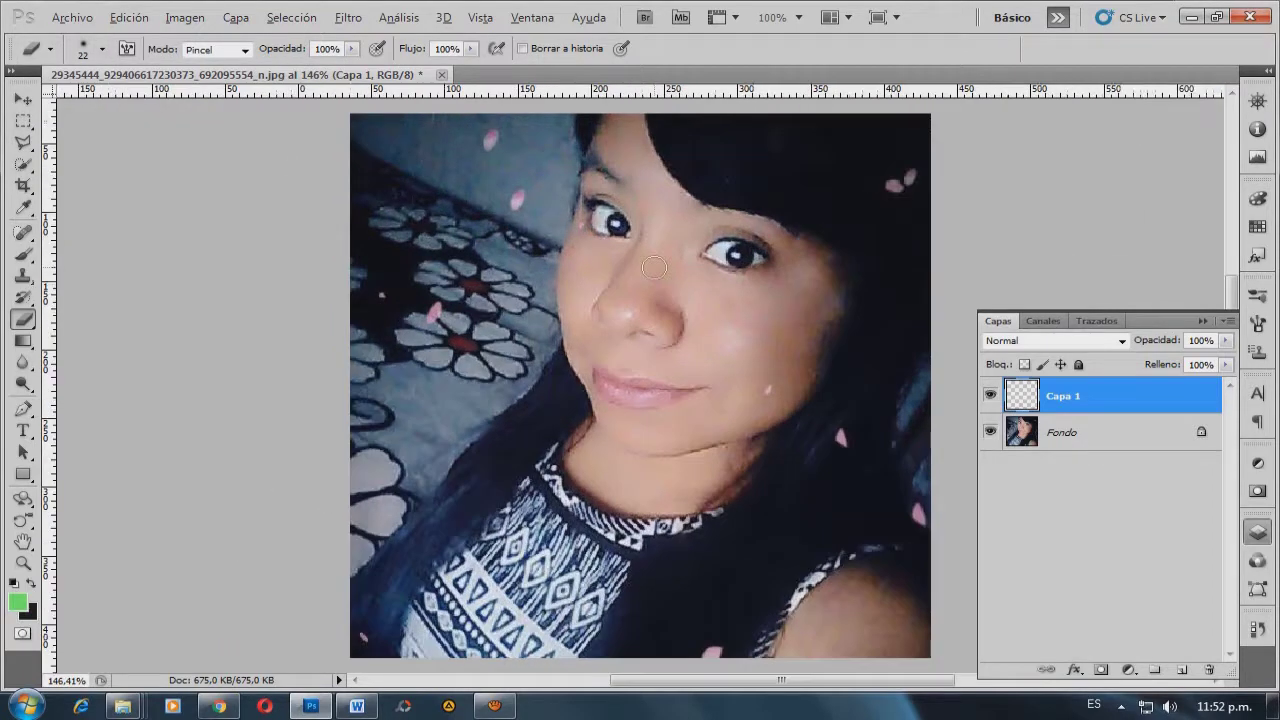
{"action": "scroll", "coordinate": [780, 240], "scroll_direction": "up", "scroll_amount": 4}
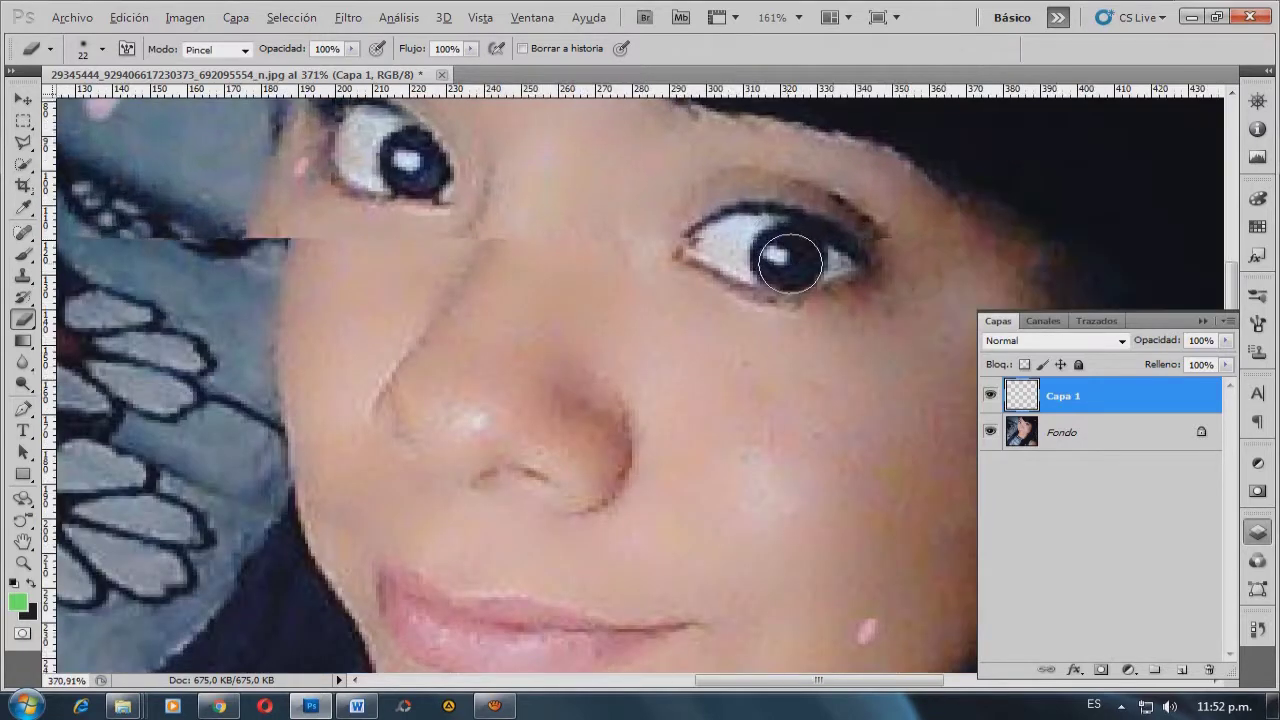
{"action": "key", "text": "alt"}
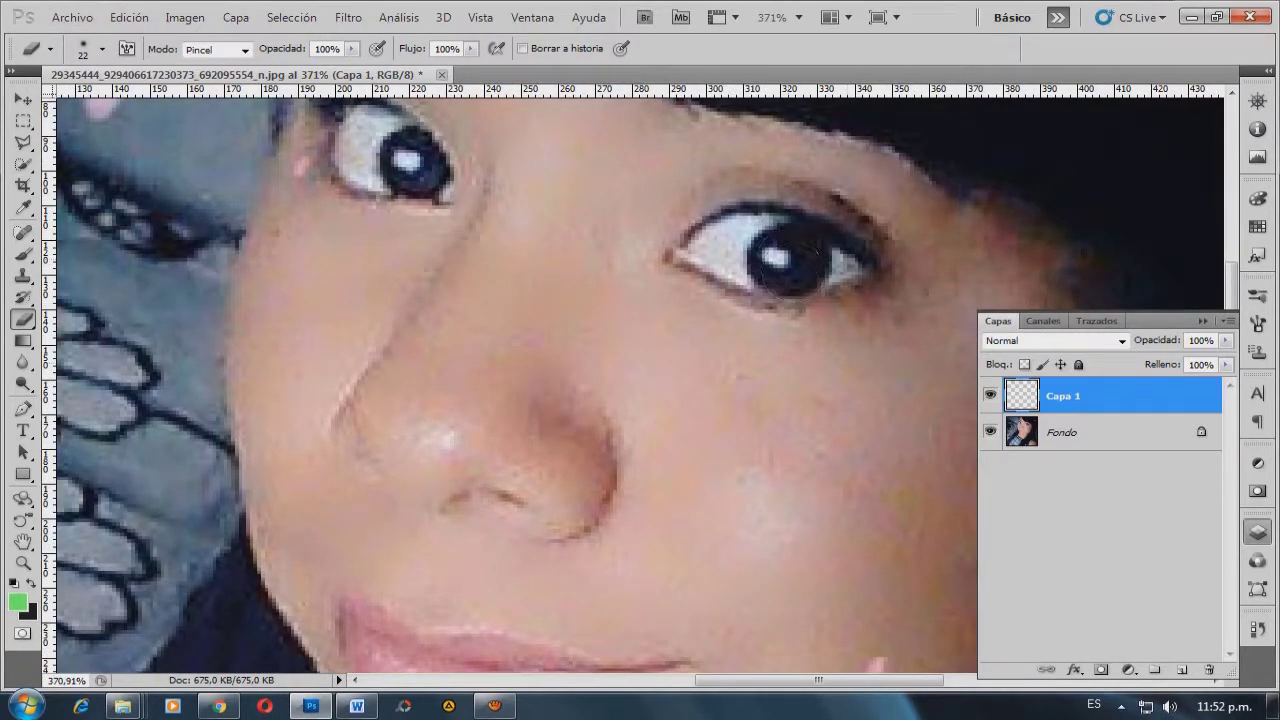
Paint both irises green on Capa 1 with a soft 24 px brush.
{"action": "left_click", "coordinate": [23, 253]}
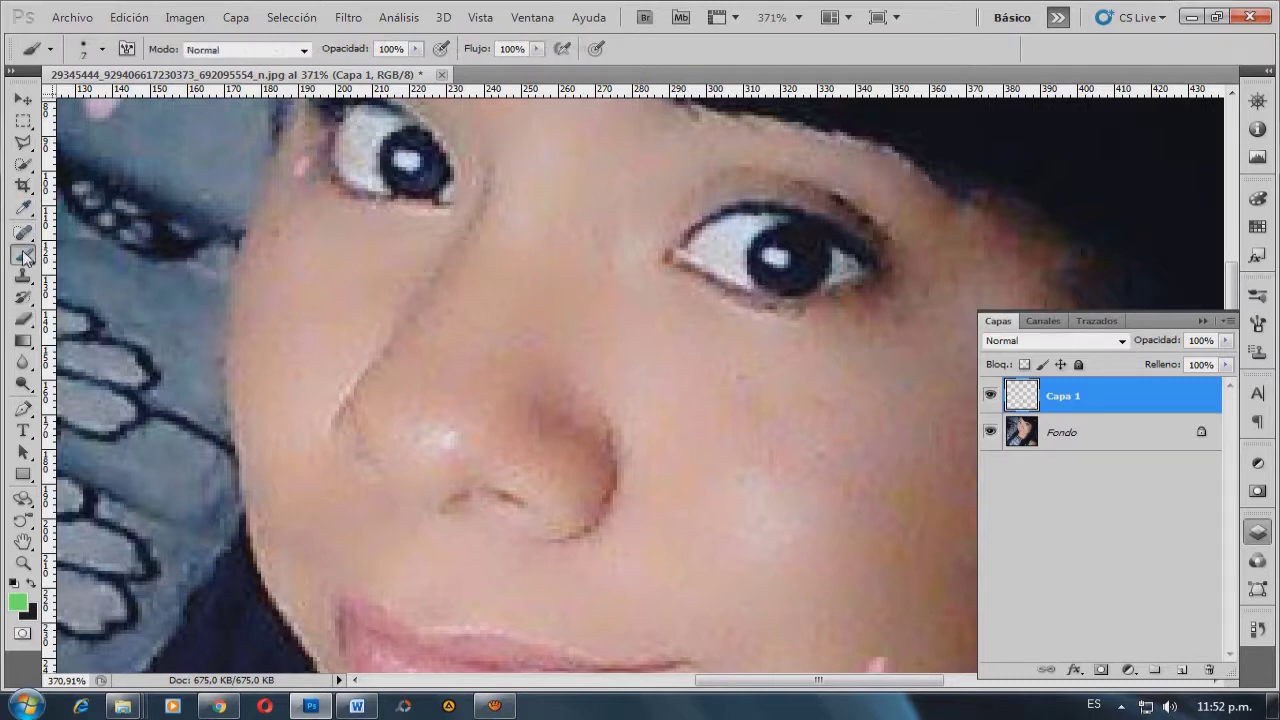
{"action": "left_click", "coordinate": [102, 49]}
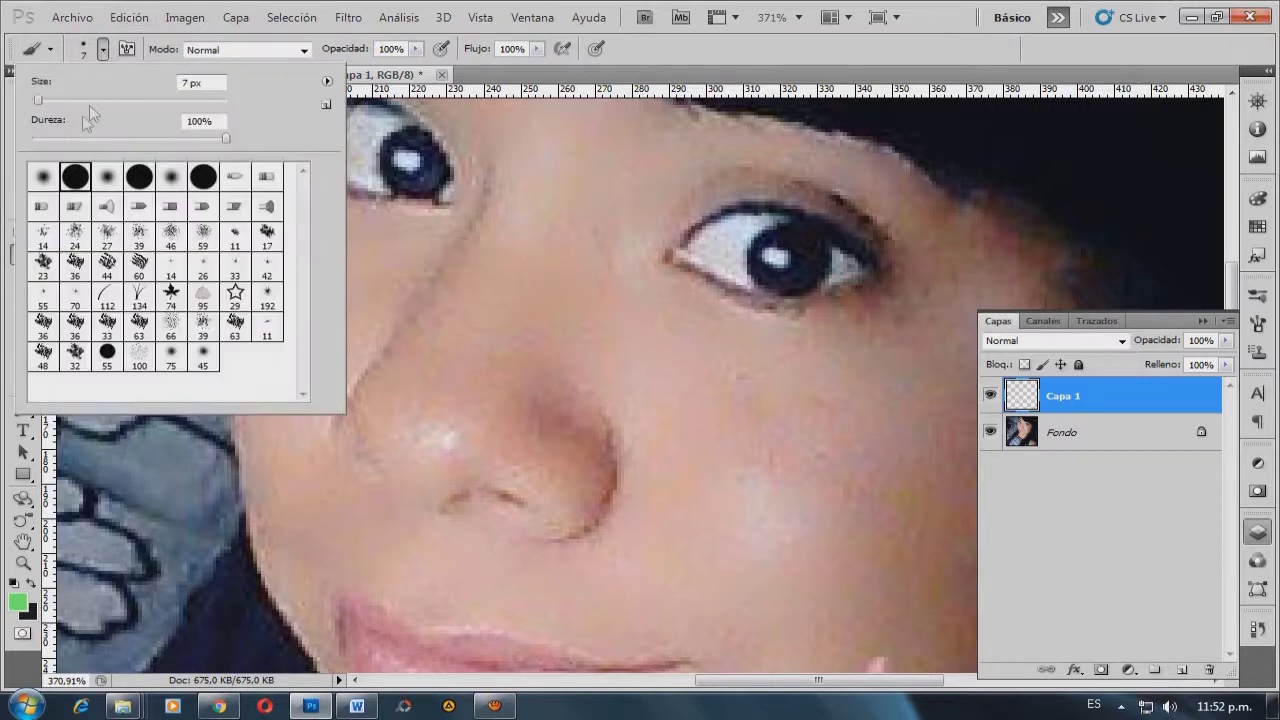
{"action": "key", "text": "Up"}
{"action": "key", "text": "Up"}
{"action": "key", "text": "Up"}
{"action": "key", "text": "Up"}
{"action": "key", "text": "Up"}
{"action": "key", "text": "Up"}
{"action": "key", "text": "Up"}
{"action": "key", "text": "Up"}
{"action": "key", "text": "Up"}
{"action": "key", "text": "Up"}
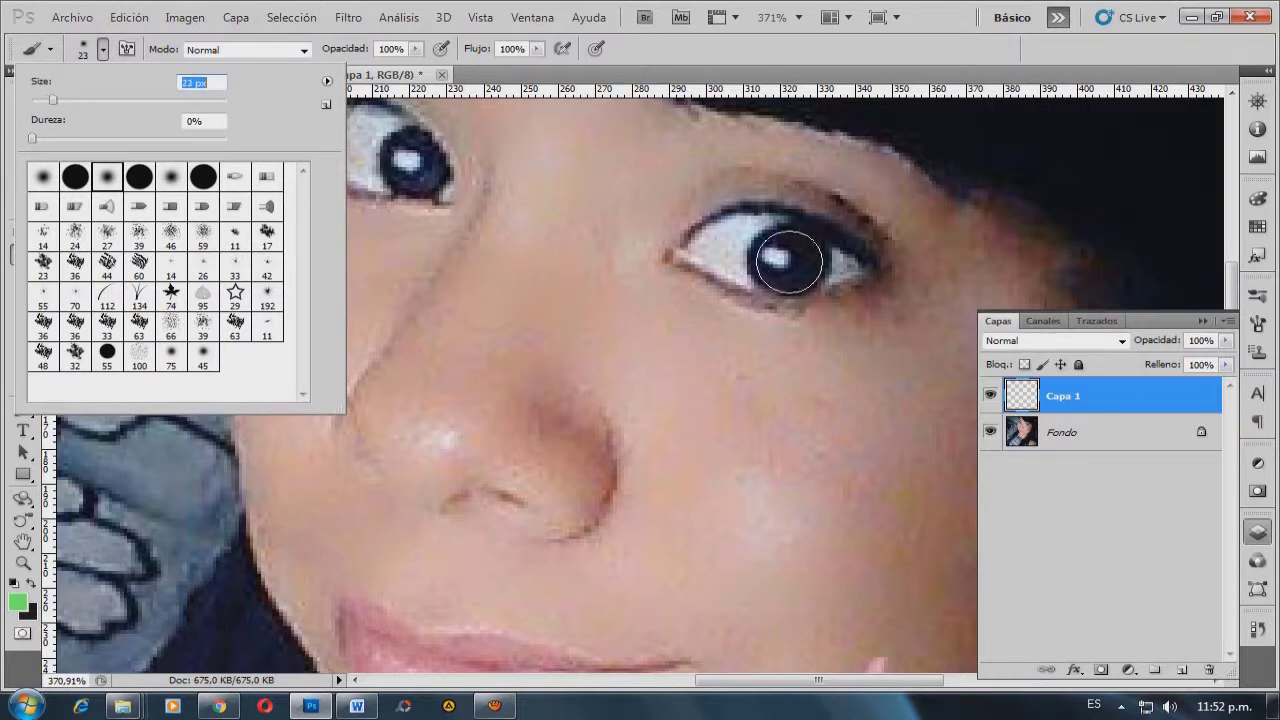
{"action": "key", "text": "Return"}
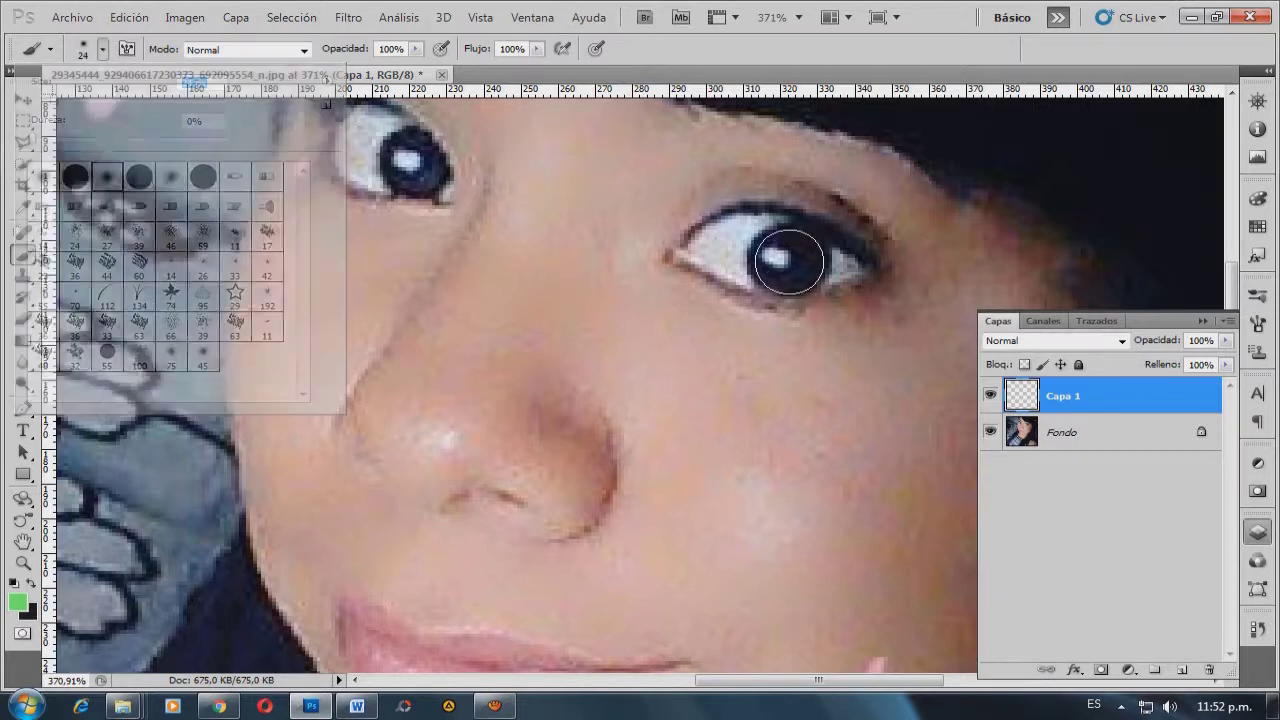
{"action": "left_click", "coordinate": [790, 262]}
{"action": "left_click", "coordinate": [412, 163]}
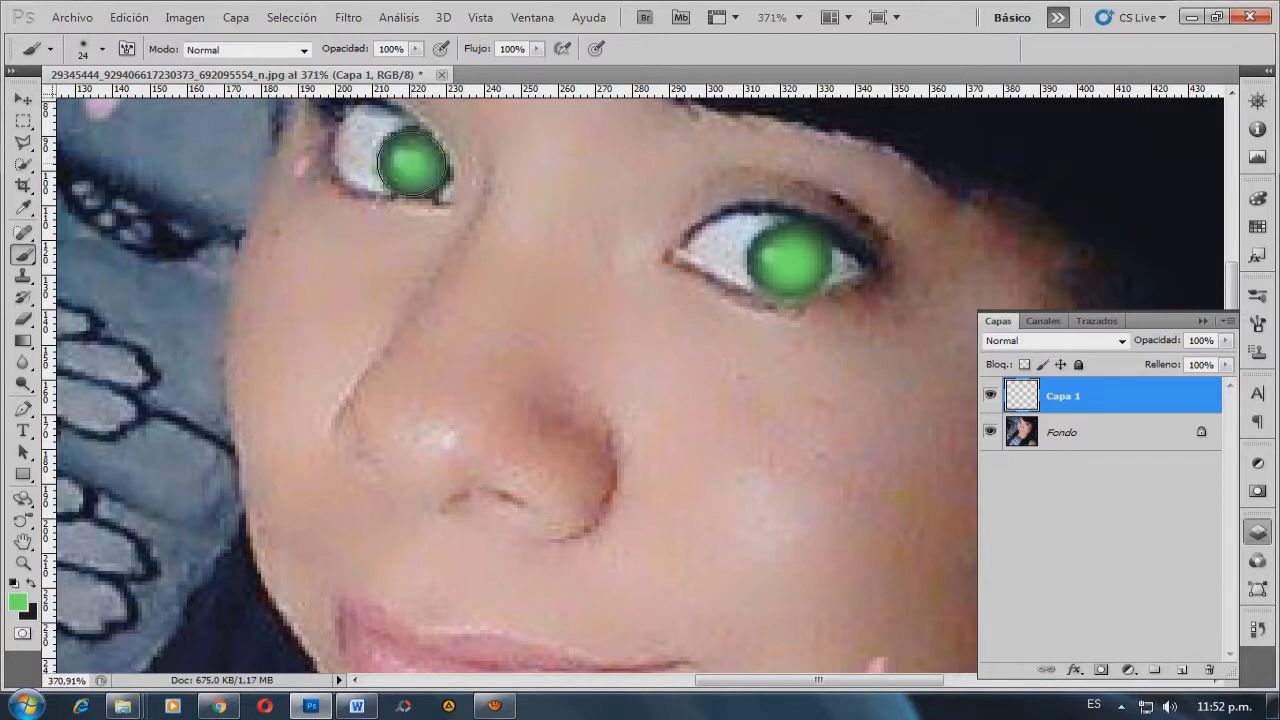
{"action": "left_click", "coordinate": [22, 320]}
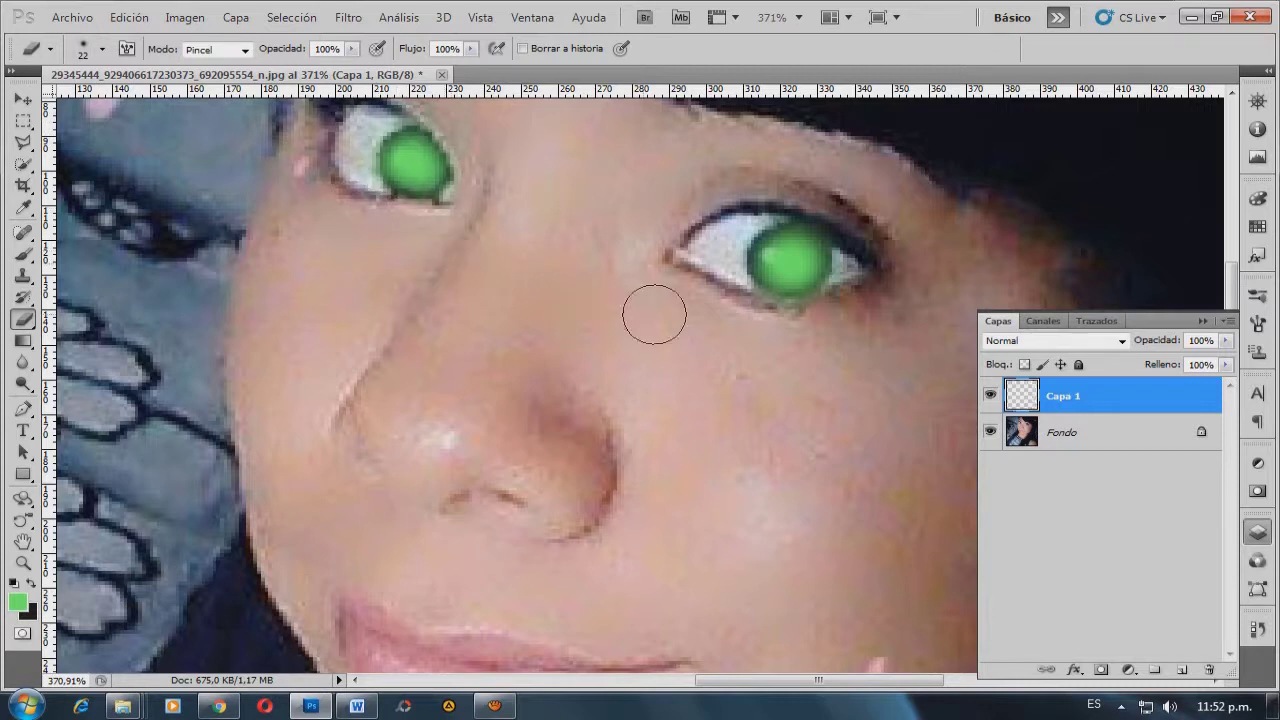
Erase stray green around the right eye and start a new layer named Capa 2.
{"action": "left_click_drag", "start_coordinate": [729, 309], "coordinate": [752, 329]}
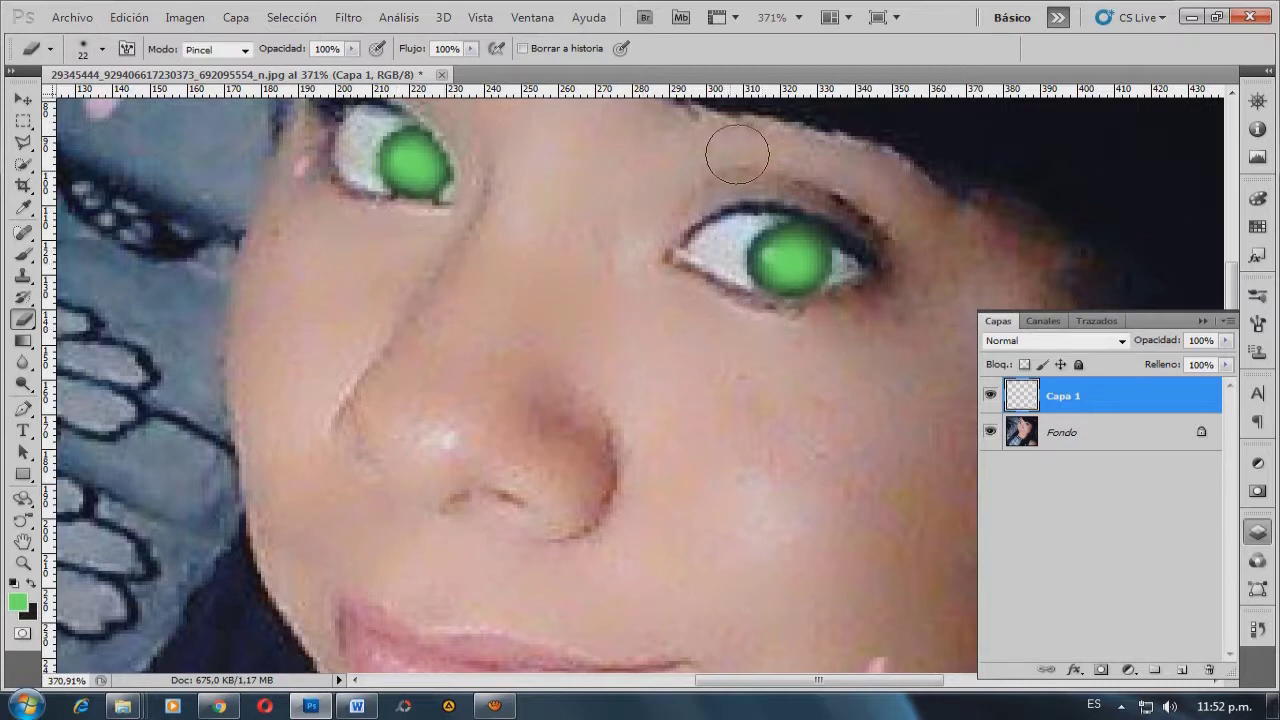
{"action": "left_click", "coordinate": [847, 199]}
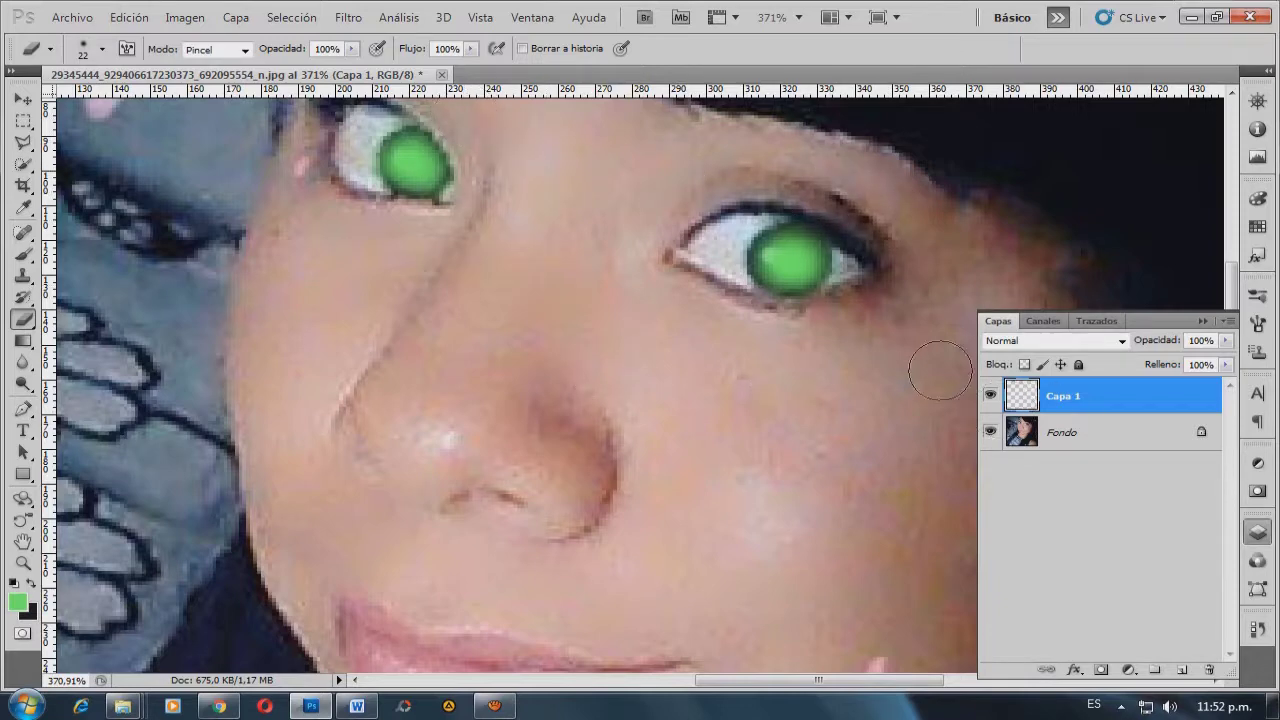
{"action": "left_click", "coordinate": [236, 17]}
{"action": "left_click", "coordinate": [500, 30]}
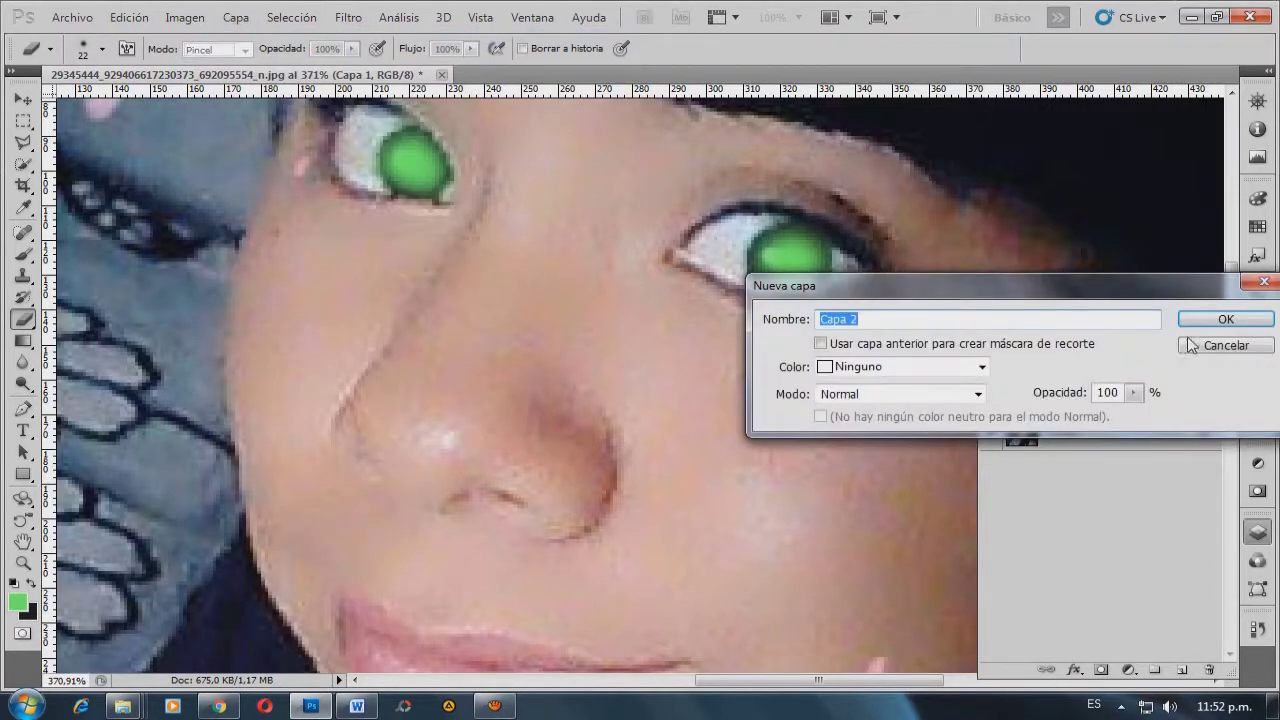
Create layer Capa 2 and set up a black, hard round 6 px brush.
{"action": "left_click", "coordinate": [1211, 322]}
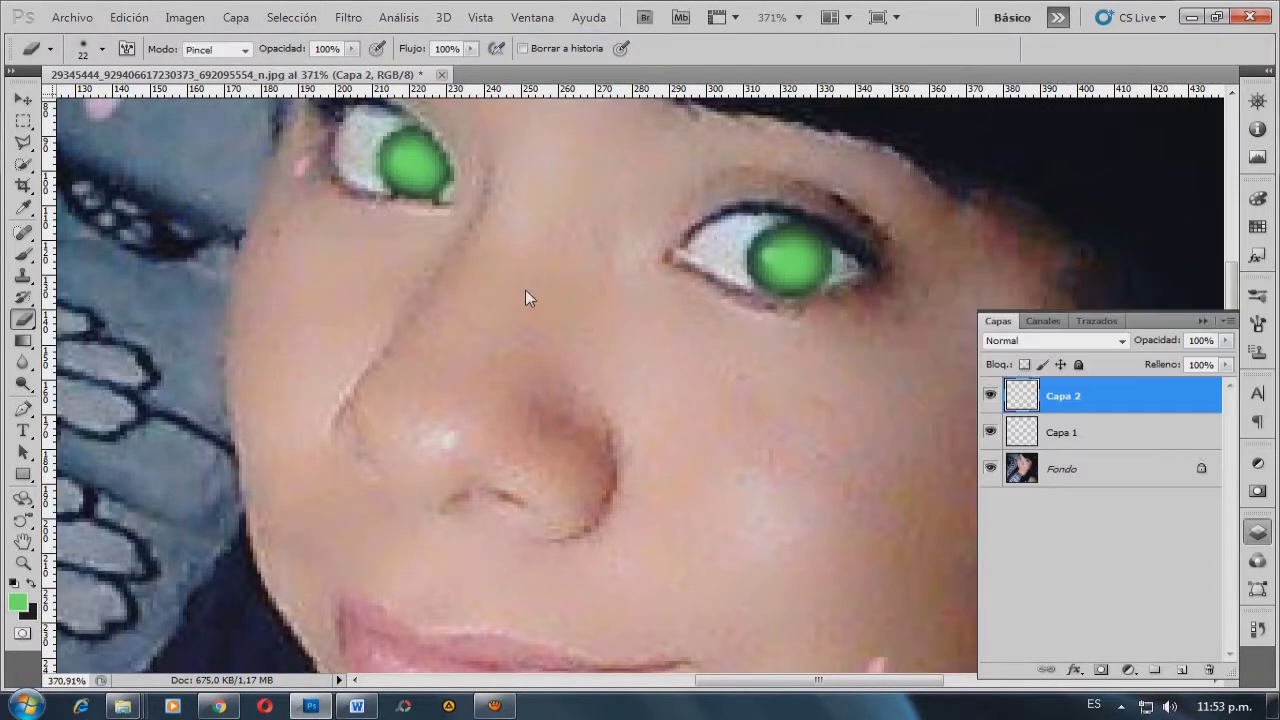
{"action": "left_click", "coordinate": [24, 254]}
{"action": "left_click", "coordinate": [31, 584]}
{"action": "left_click", "coordinate": [17, 601]}
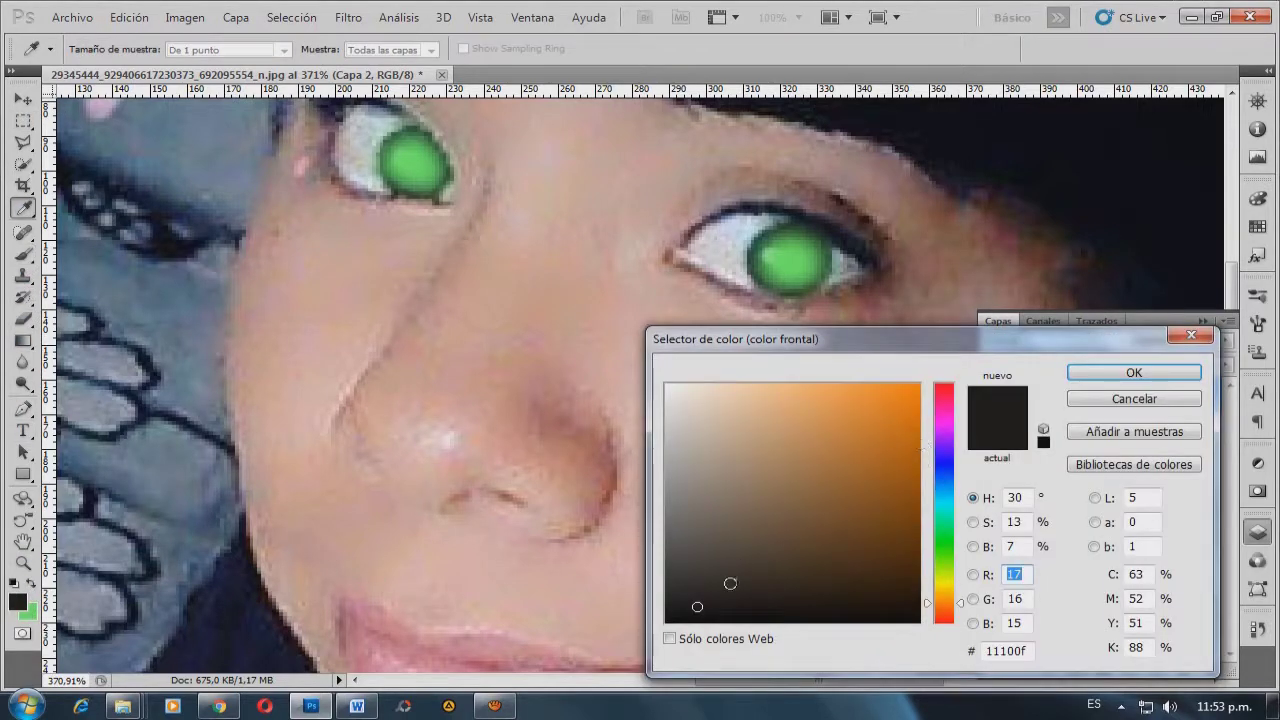
{"action": "left_click", "coordinate": [1100, 372]}
{"action": "left_click", "coordinate": [102, 49]}
{"action": "left_click", "coordinate": [139, 177]}
{"action": "double_click", "coordinate": [194, 82]}
{"action": "type", "text": "10"}
{"action": "key", "text": "Return"}
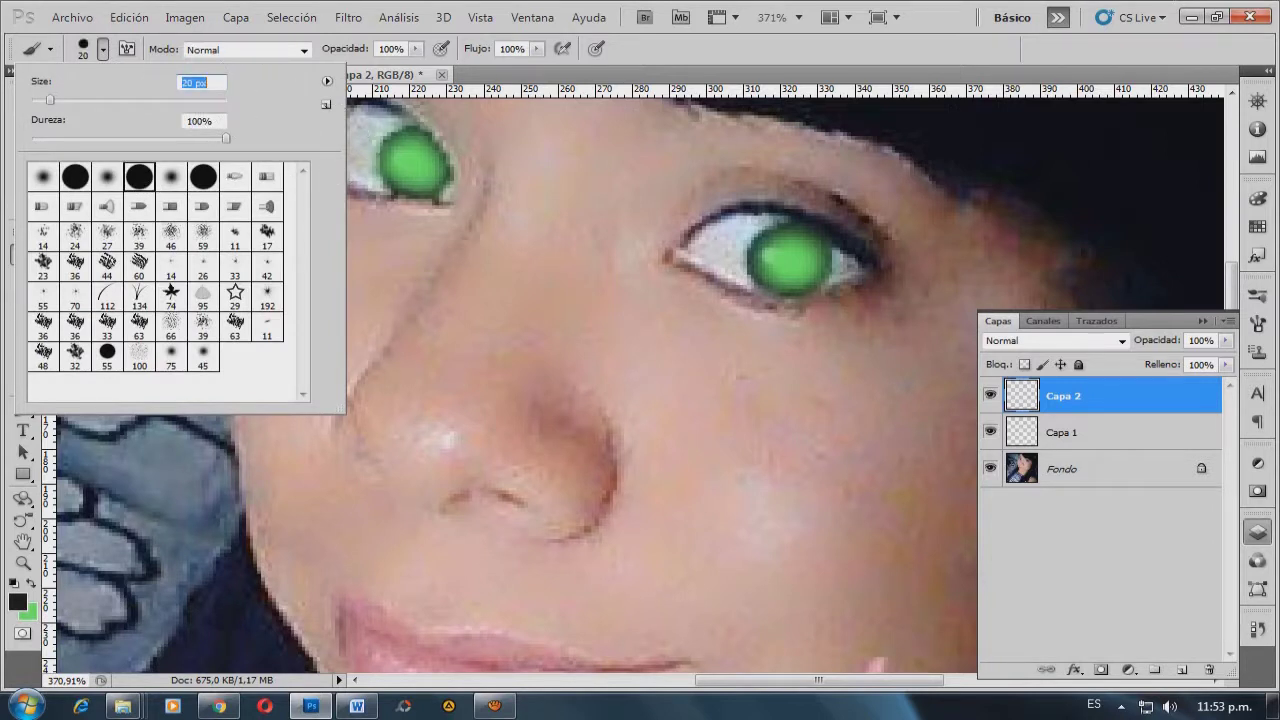
{"action": "type", "text": "6"}
{"action": "key", "text": "Return"}
Paint black pupils in both green irises and fade Capa 1 to 76% opacity.
{"action": "left_click", "coordinate": [791, 259]}
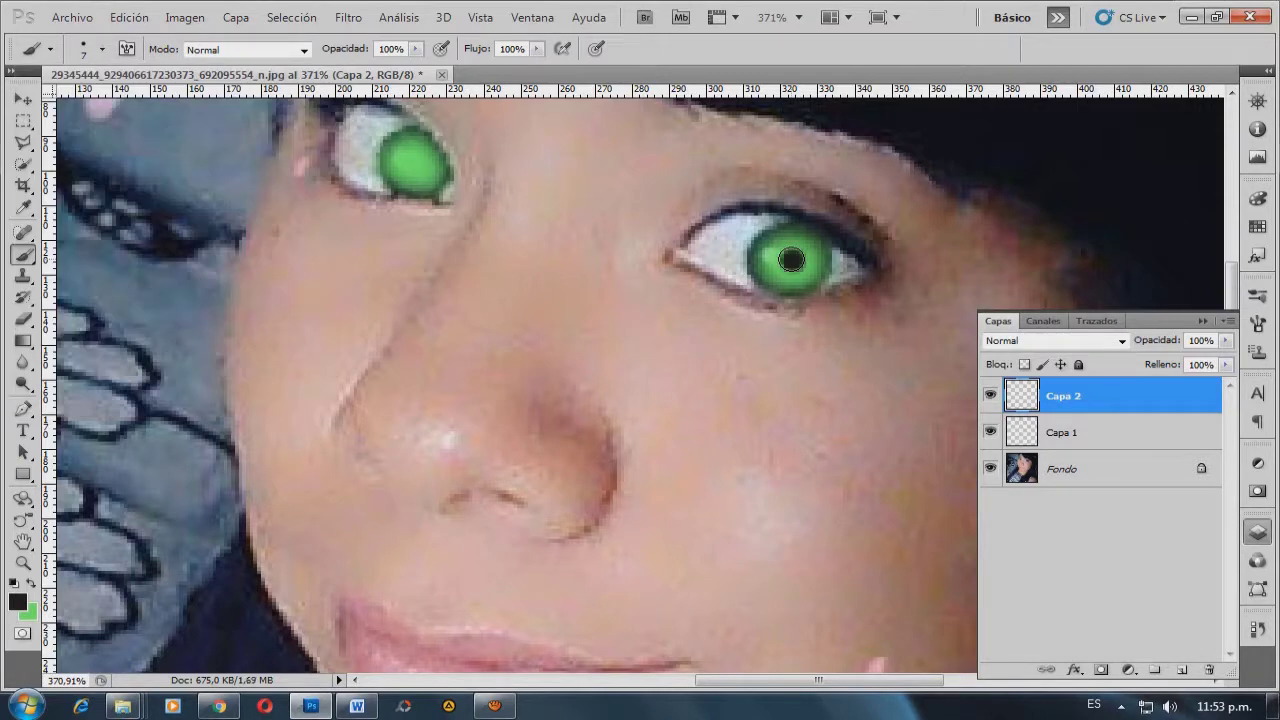
{"action": "left_click", "coordinate": [415, 162]}
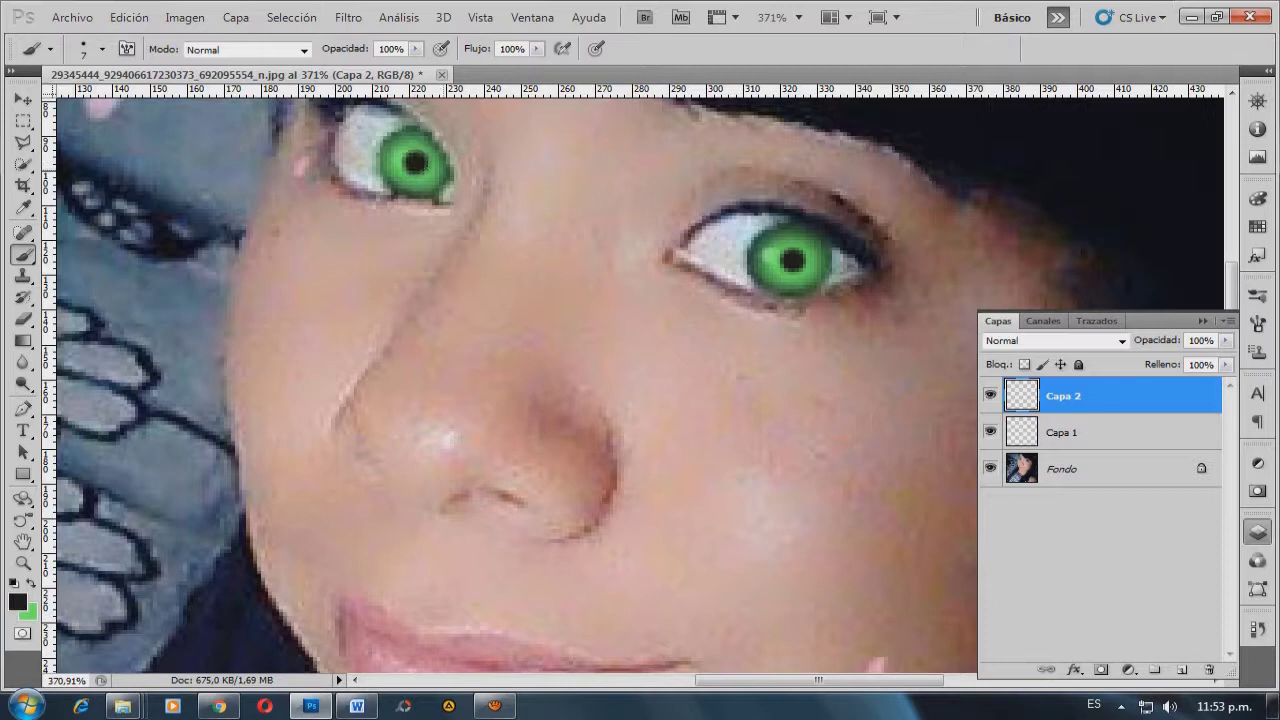
{"action": "left_click", "coordinate": [1143, 430]}
{"action": "mouse_move", "coordinate": [1228, 343]}
{"action": "left_mouse_down"}
{"action": "mouse_move", "coordinate": [1222, 369]}
{"action": "mouse_move", "coordinate": [1206, 367]}
{"action": "left_mouse_up"}
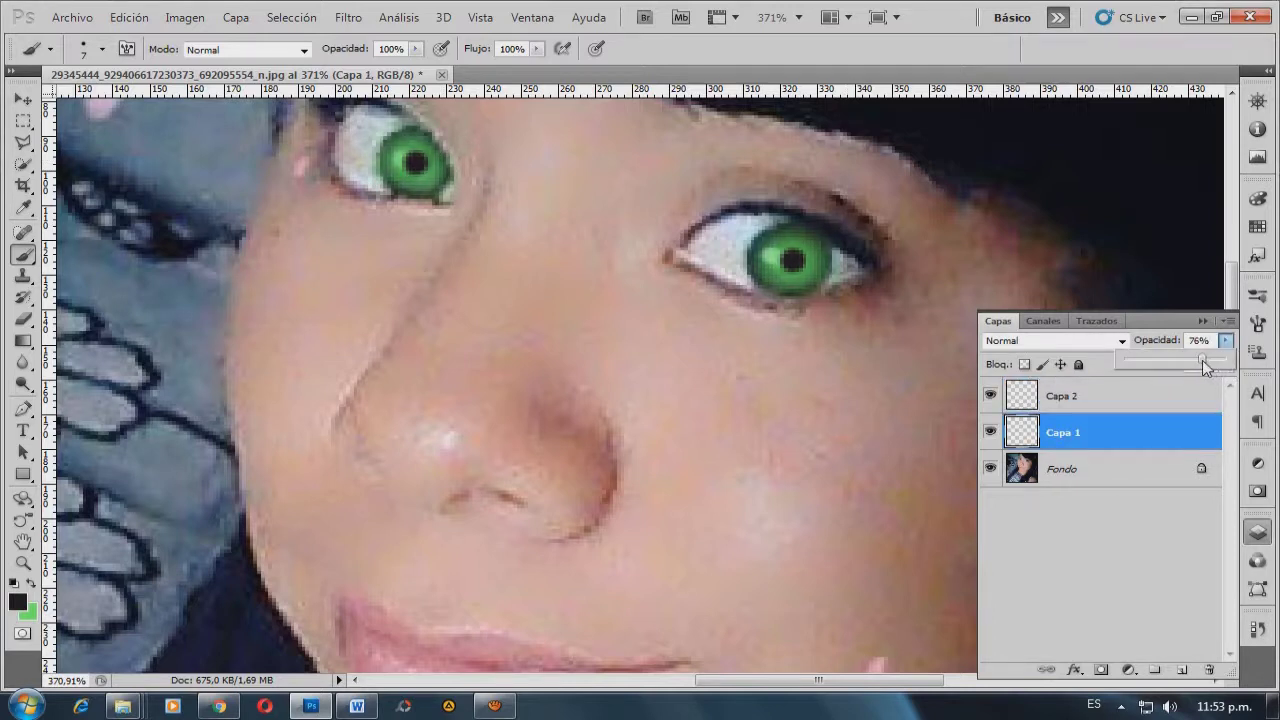
Set the pupil layer Capa 2 to 96% opacity and zoom out to view the whole portrait.
{"action": "left_click", "coordinate": [1116, 400]}
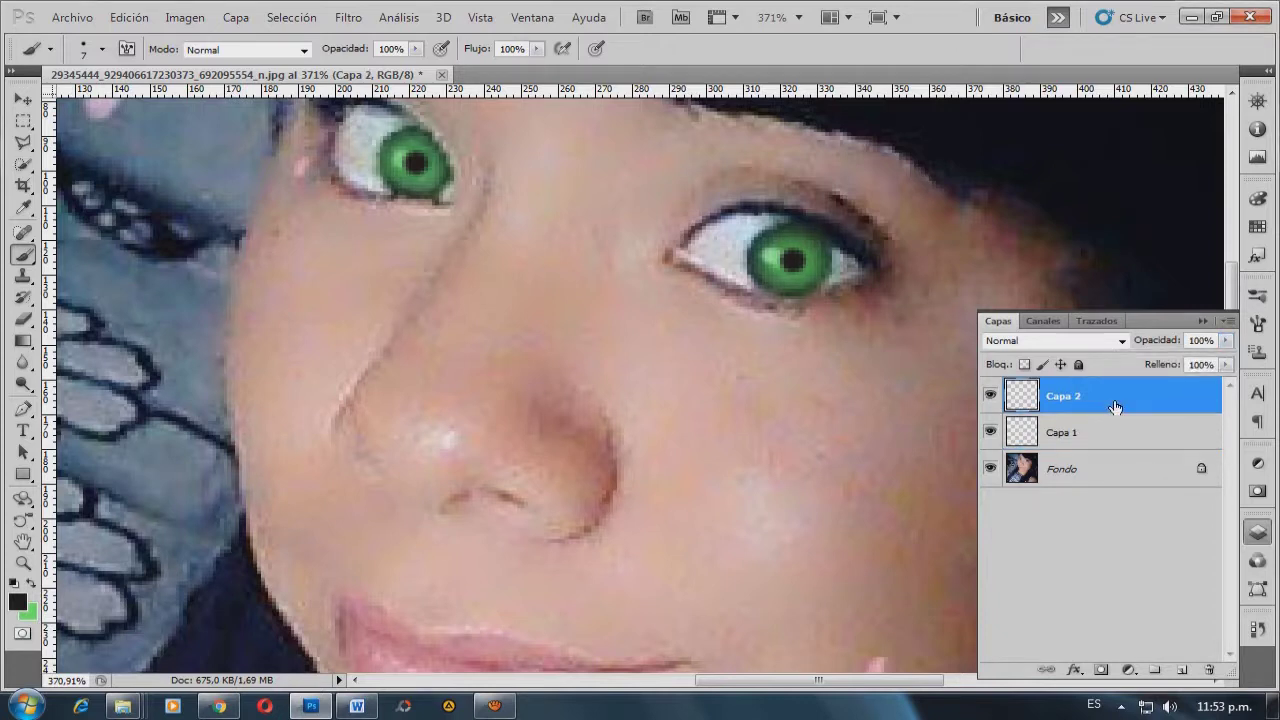
{"action": "left_click_drag", "start_coordinate": [1226, 341], "coordinate": [1228, 362]}
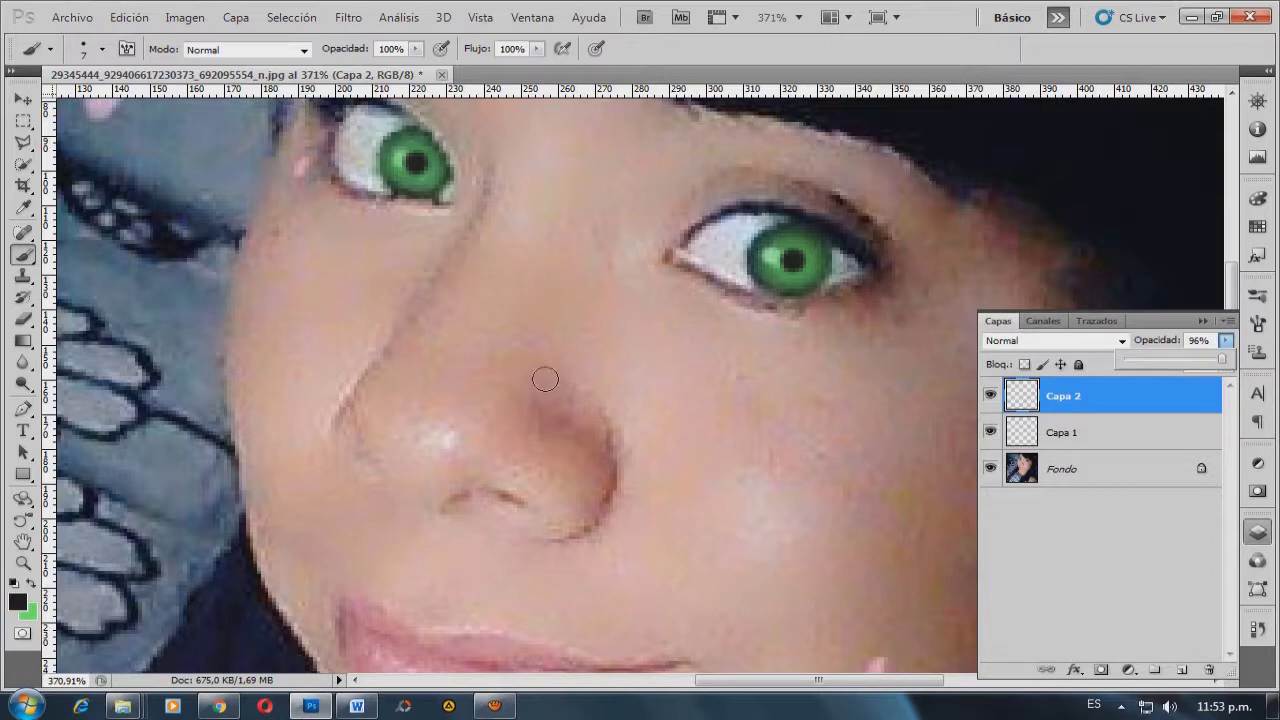
{"action": "scroll", "coordinate": [545, 379], "scroll_direction": "down", "scroll_amount": 2}
{"action": "scroll", "coordinate": [547, 377], "scroll_direction": "down", "scroll_amount": 2}
{"action": "scroll", "coordinate": [549, 375], "scroll_direction": "down", "scroll_amount": 1}
{"action": "scroll", "coordinate": [551, 373], "scroll_direction": "down", "scroll_amount": 1}
{"action": "key", "text": "alt"}
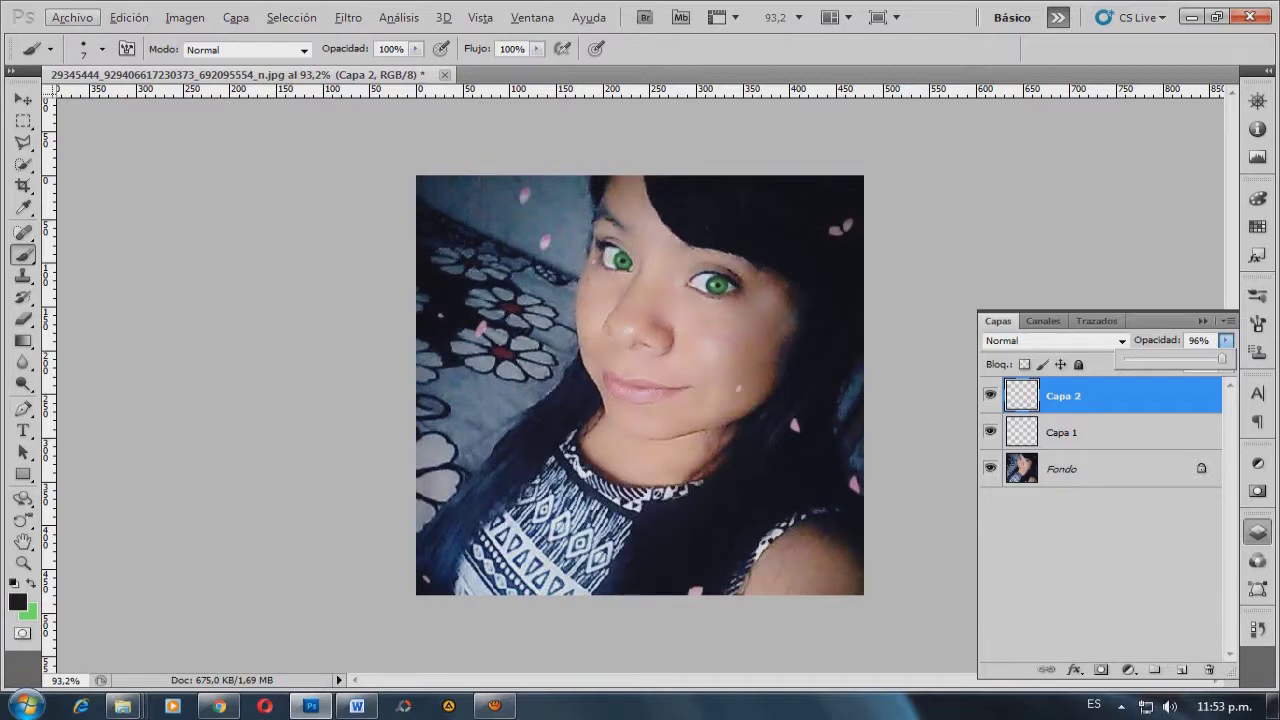
Open the Archivo menu with Nuevo ready to choose.
{"action": "key", "text": "Down"}
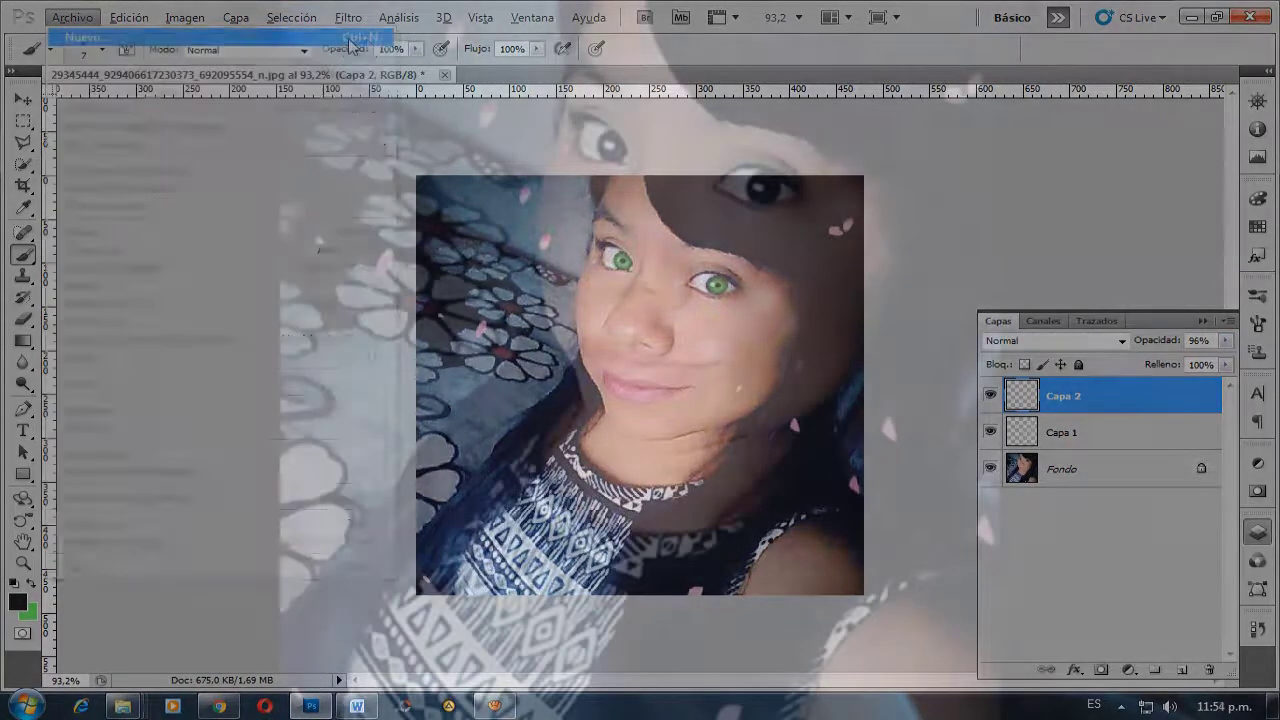